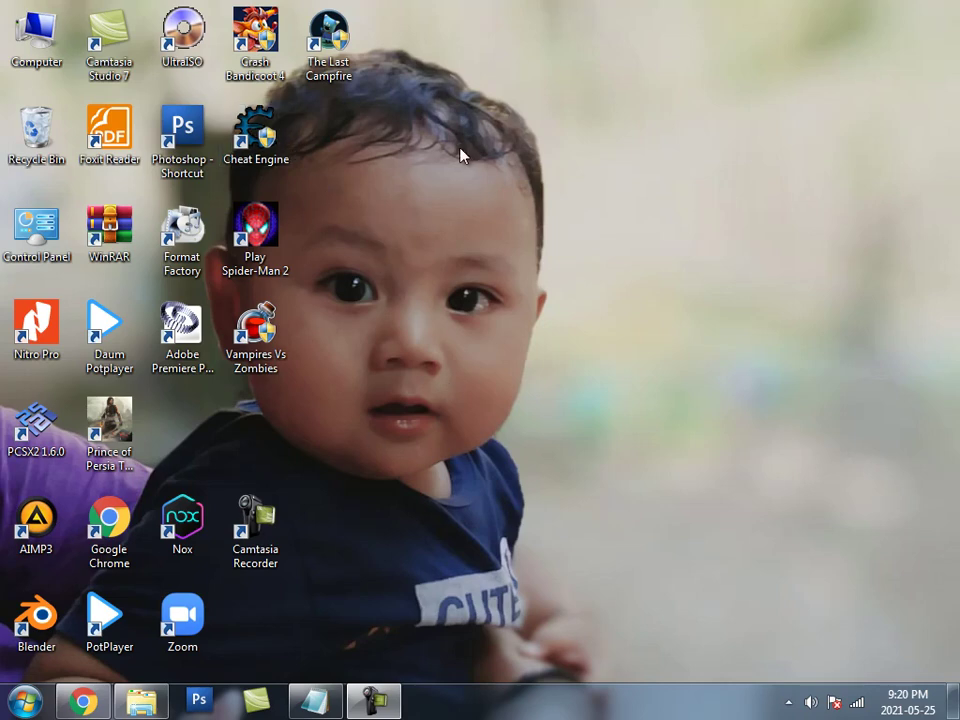
right_click(420, 116)
left_click(478, 167)
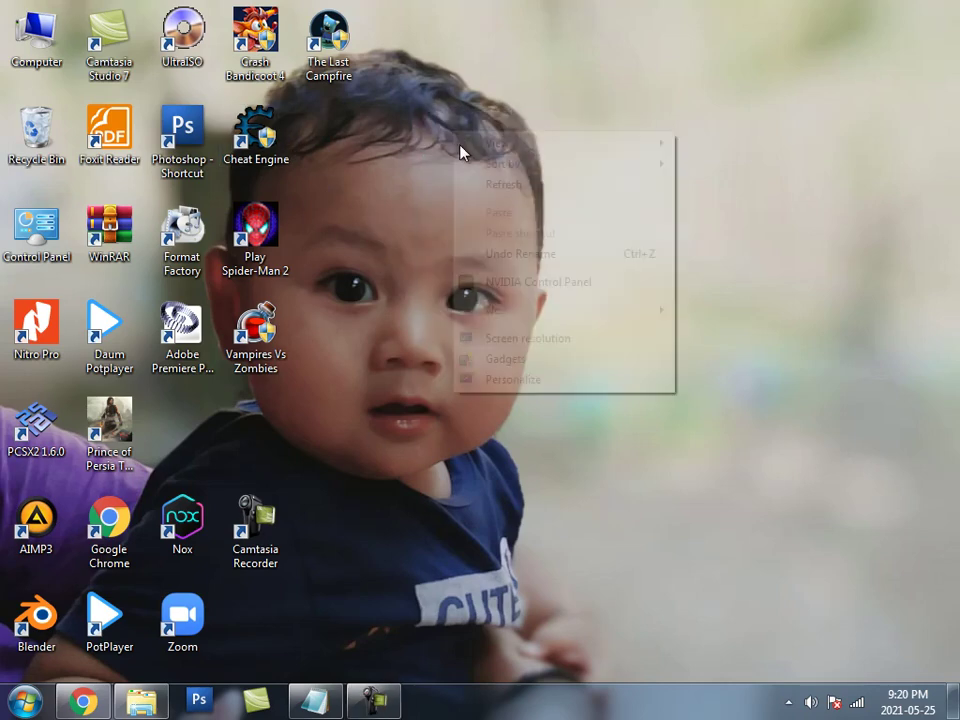
left_click(486, 186)
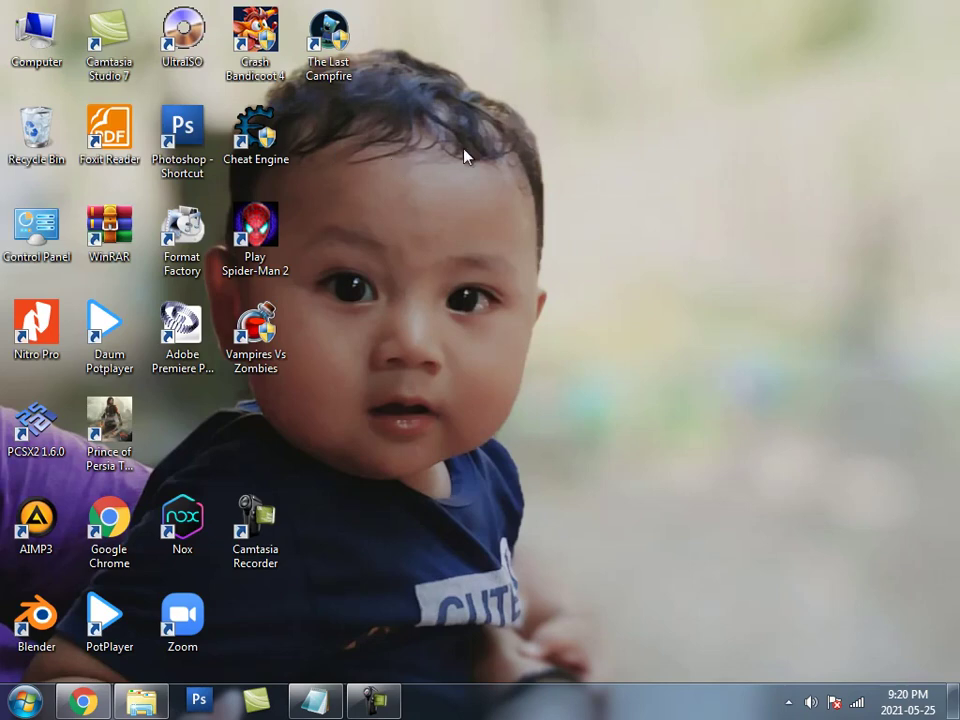
right_click(531, 139)
mouse_move(572, 182)
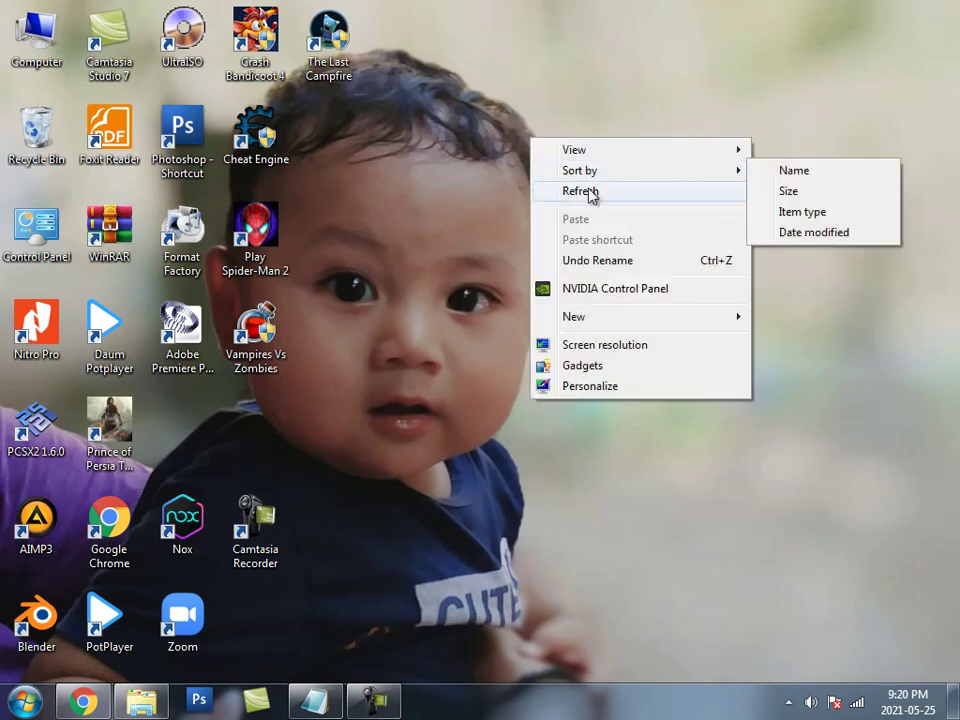
left_click(587, 191)
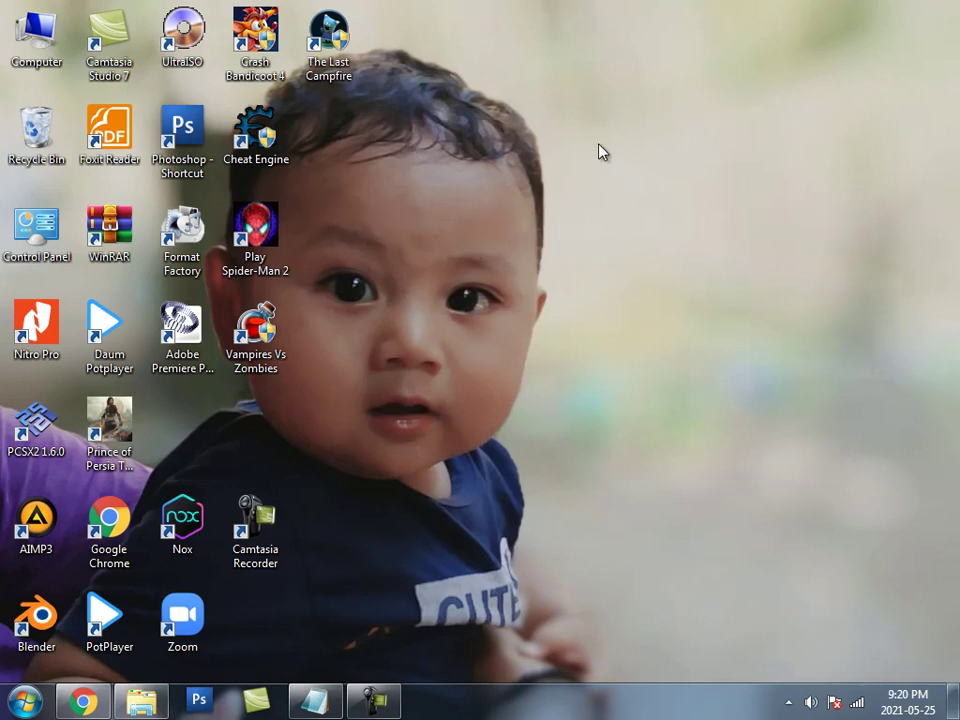
right_click(461, 263)
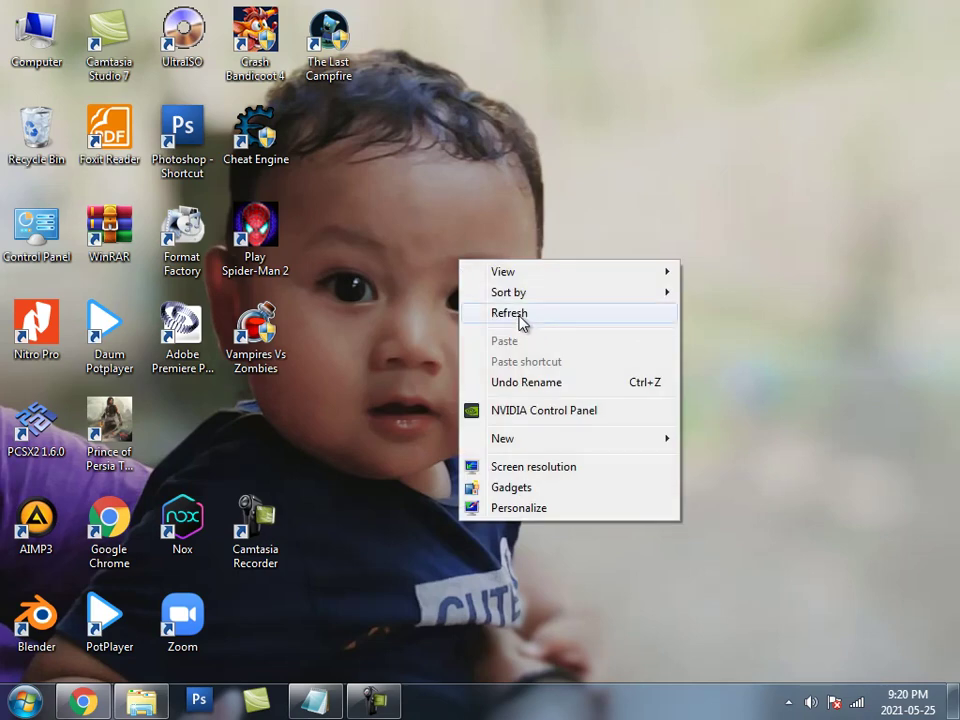
left_click(550, 314)
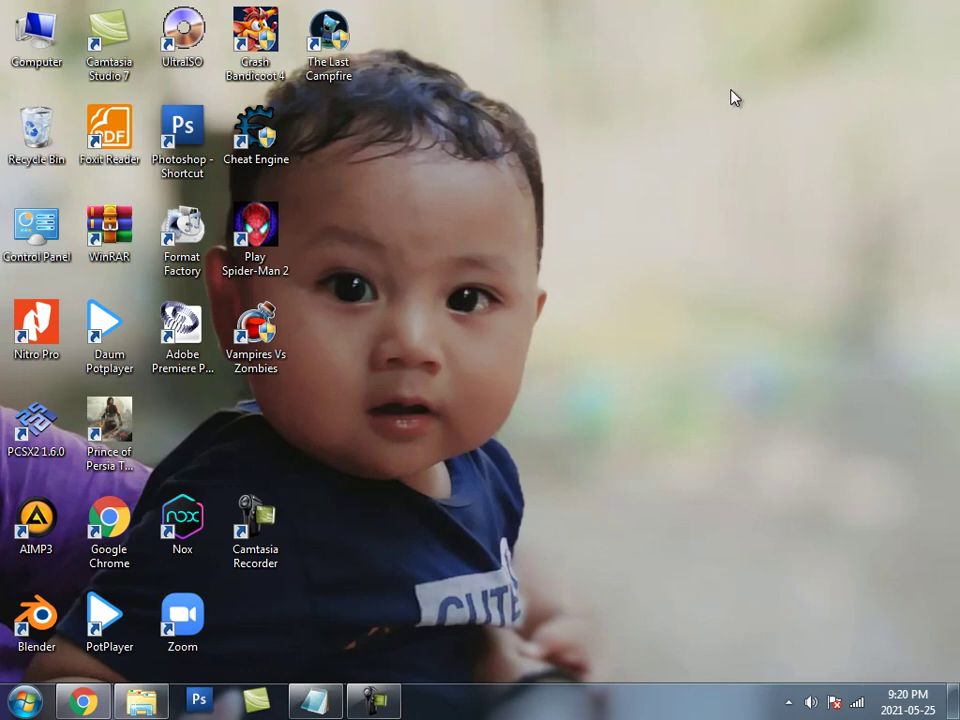
right_click(484, 374)
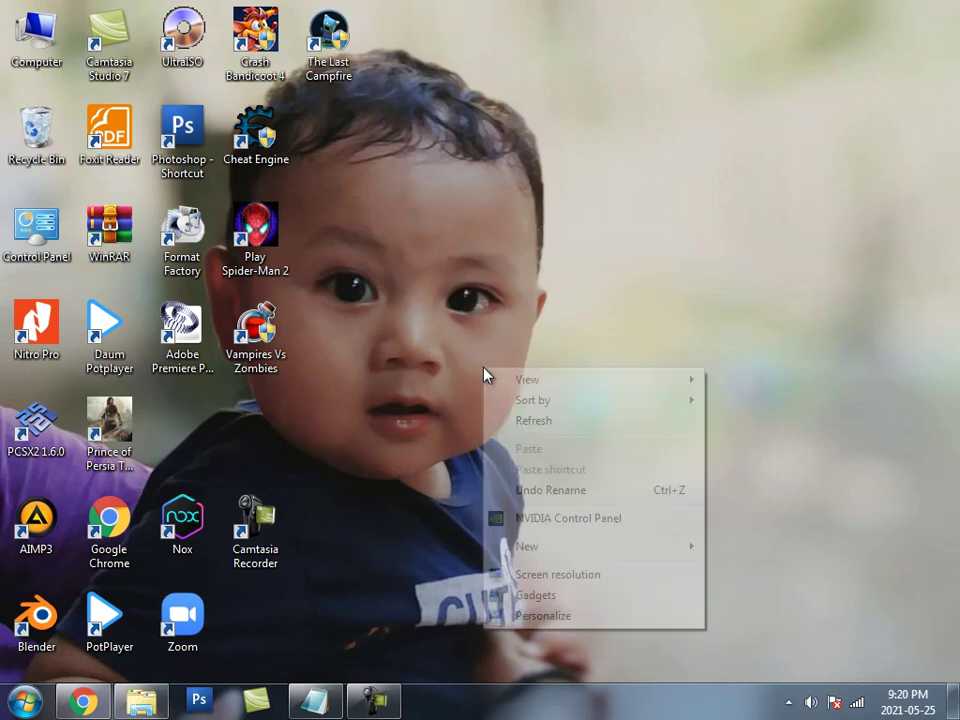
left_click(516, 420)
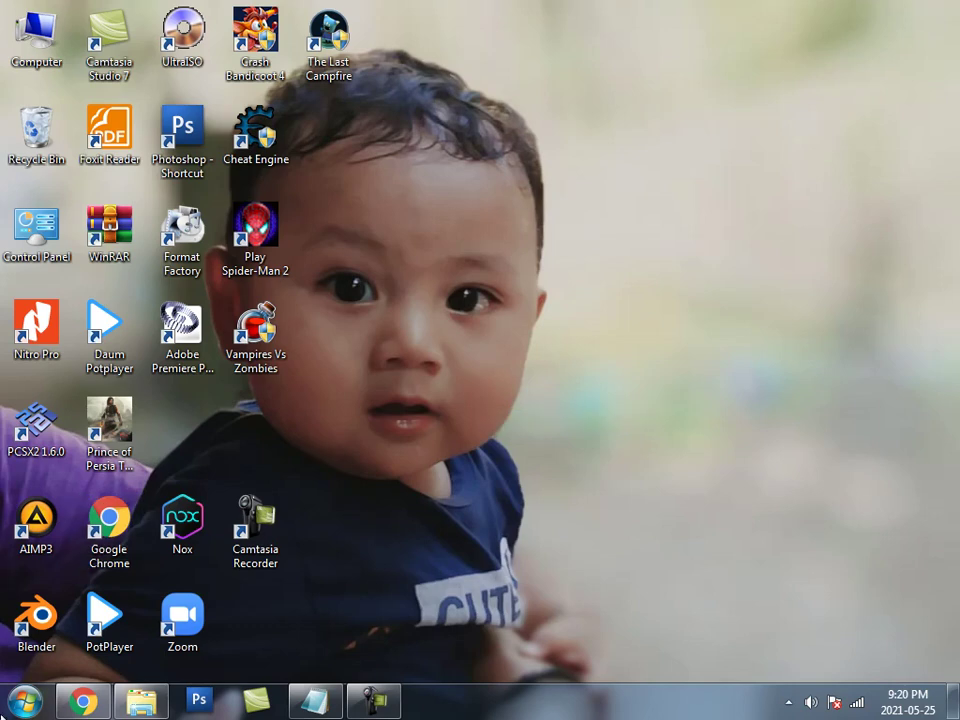
key("super")
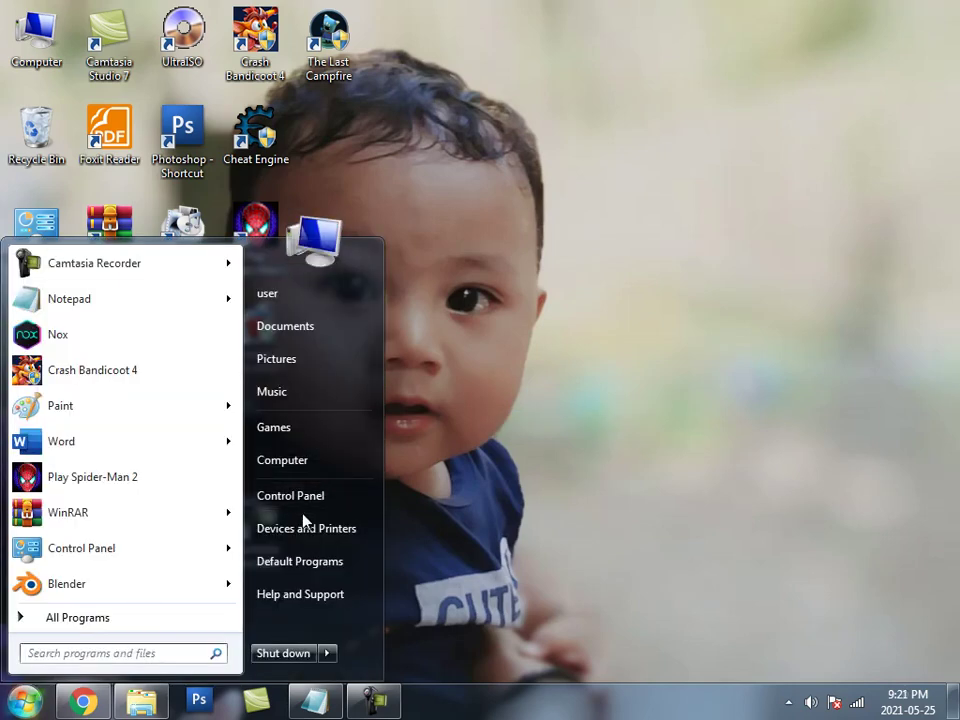
Step: Switch to Windows Explorer and open the Video folder inside Downloads
left_click(136, 703)
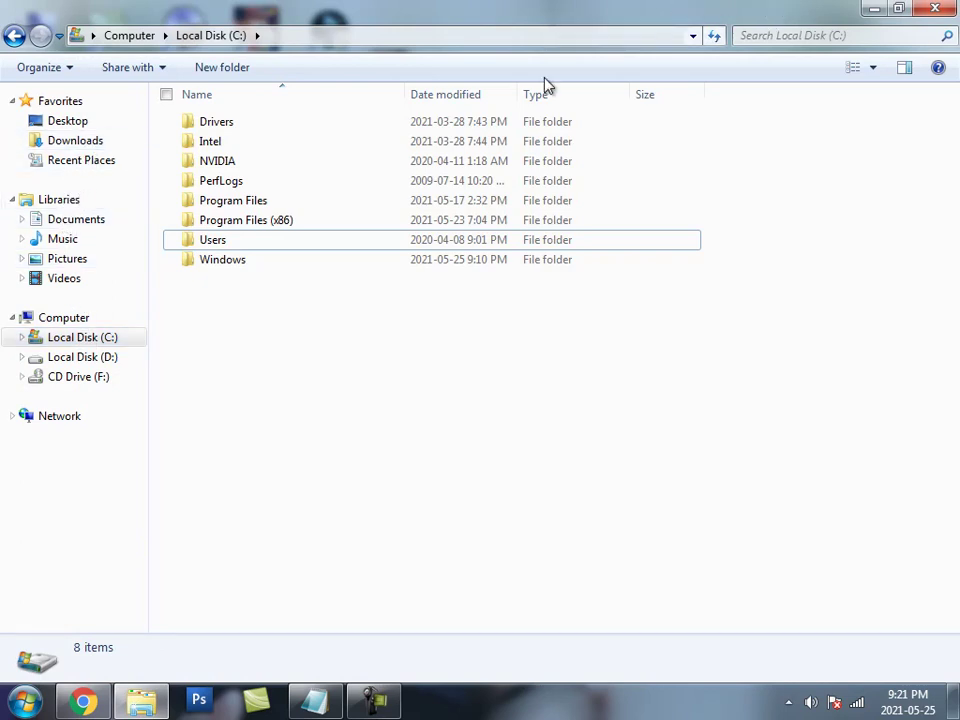
left_click(88, 143)
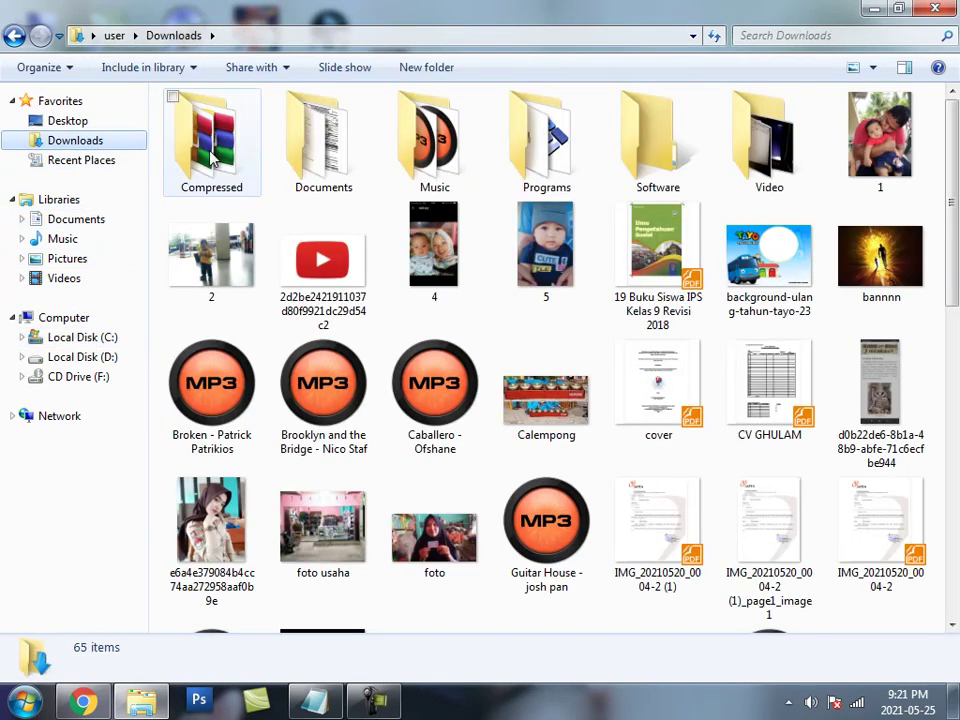
double_click(762, 158)
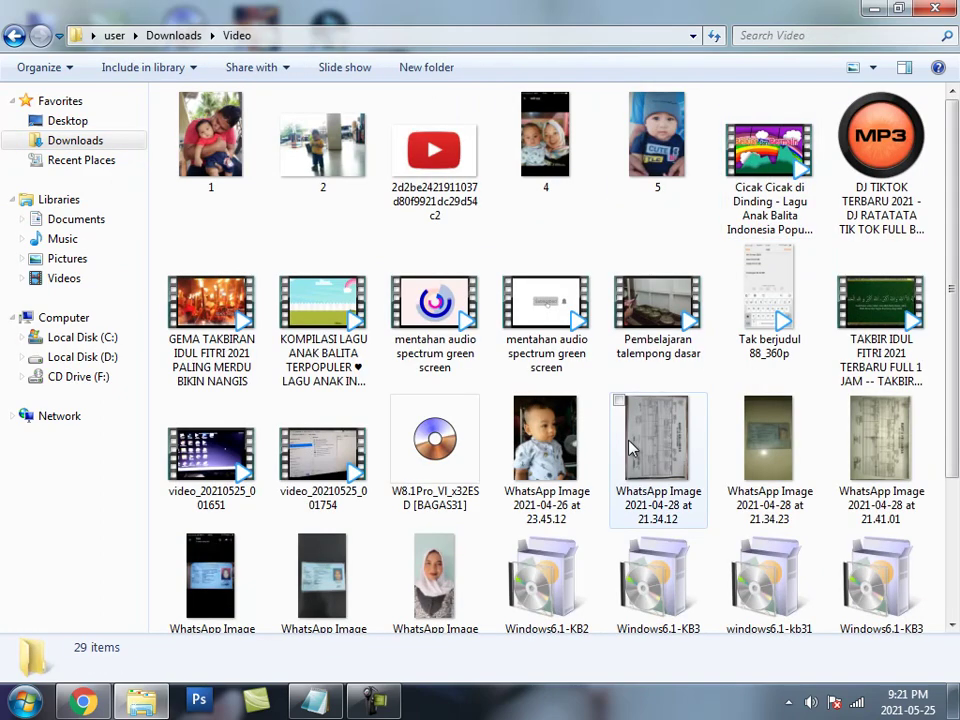
Step: Try to install the windows6.1-kb3138612-x64 update package from the Video folder and dismiss the installer message
scroll(630, 447, "down", 2)
left_click(782, 420)
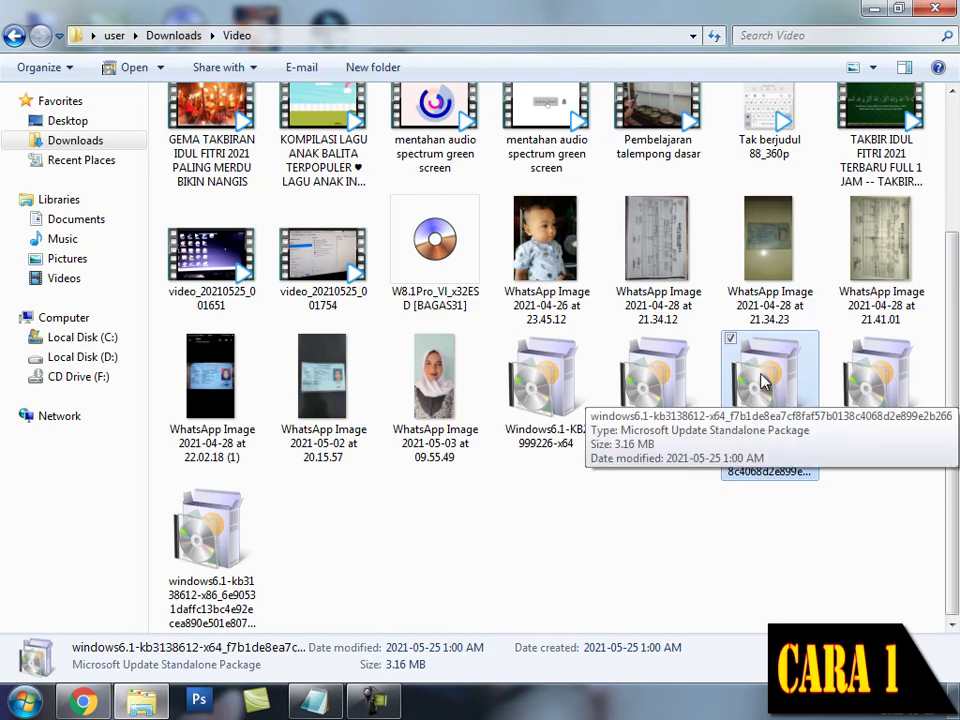
double_click(748, 388)
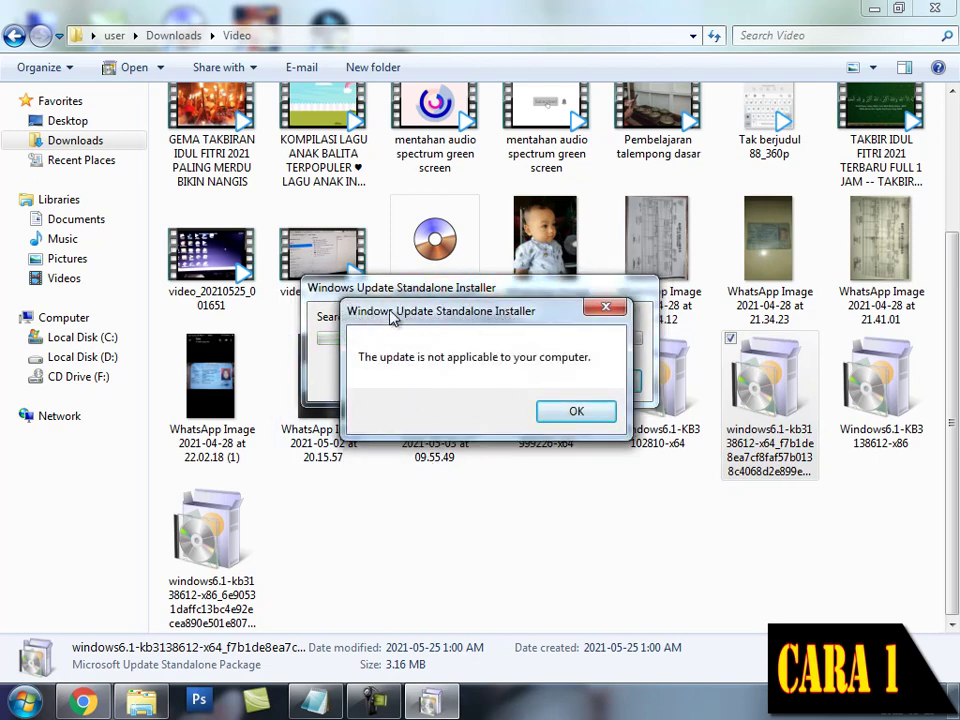
left_click_drag(478, 321, 450, 325)
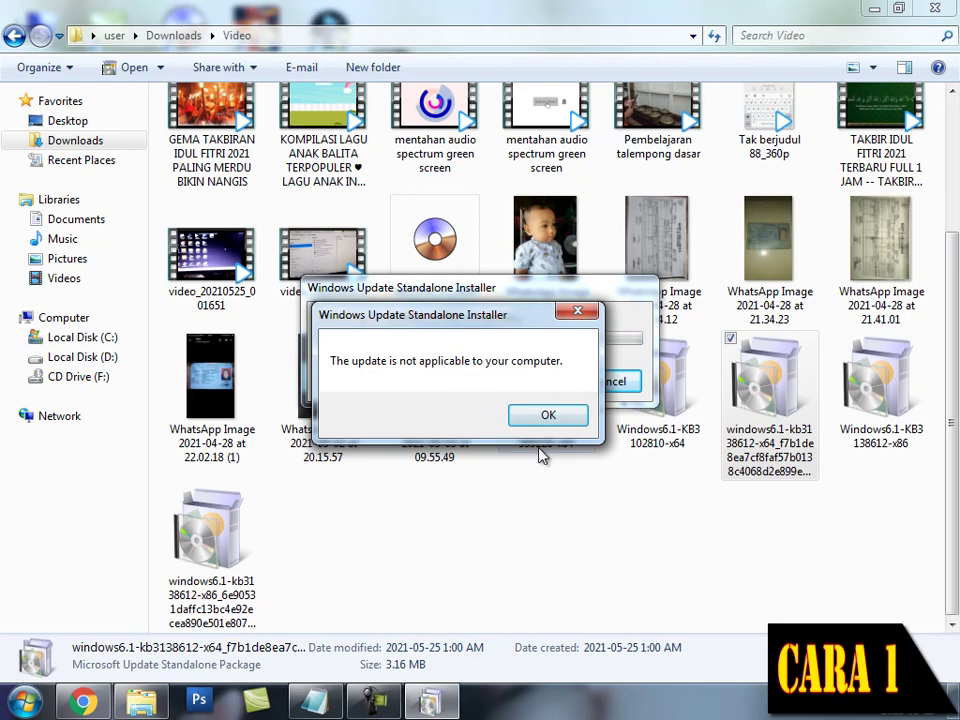
left_click(546, 416)
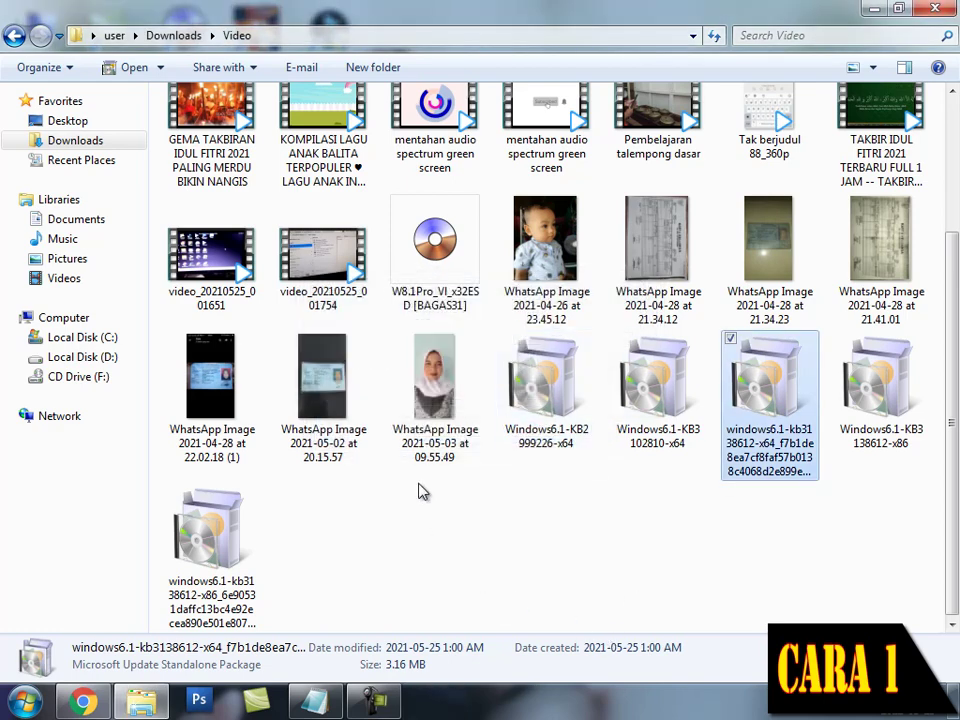
Step: Copy the windows6.1-kb3138612-x64 package into a new folder named update on Local Disk (C:)
right_click(785, 395)
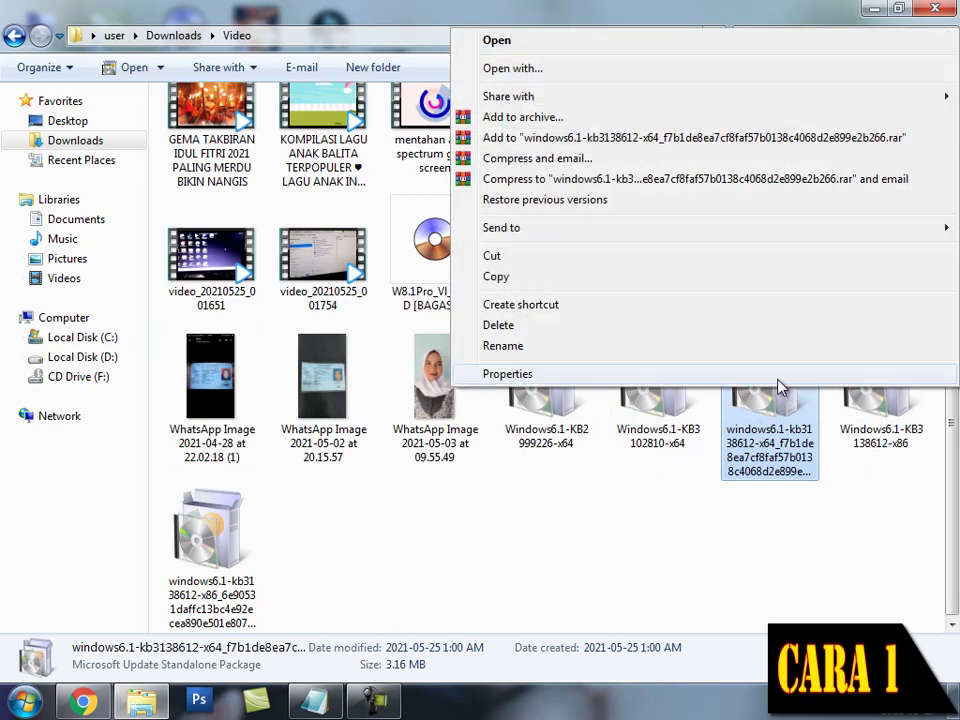
left_click(494, 278)
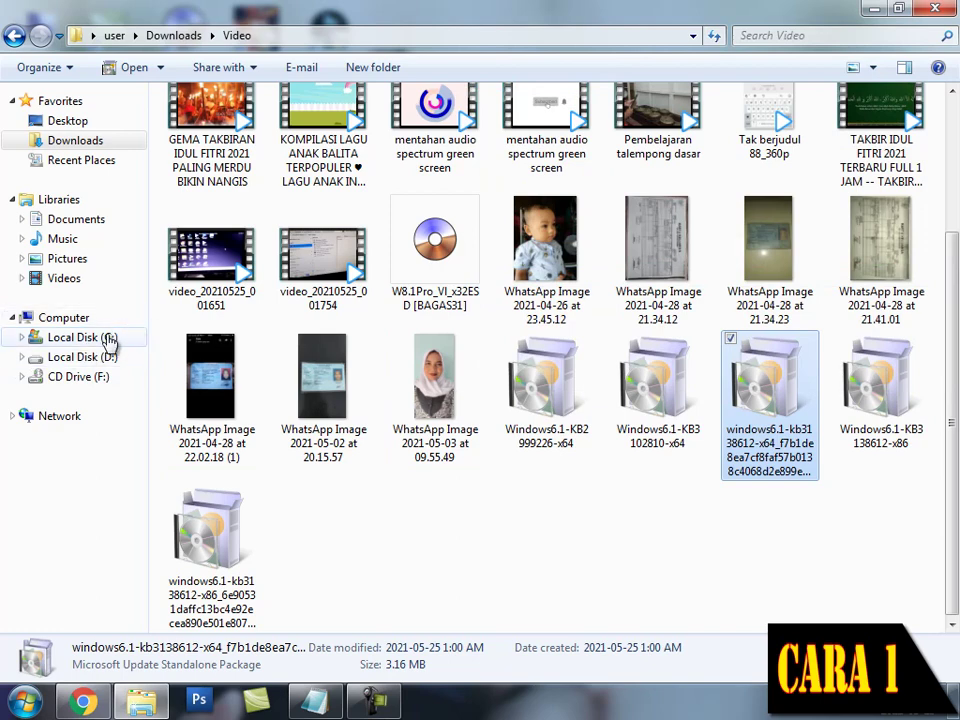
left_click(108, 338)
left_click(222, 68)
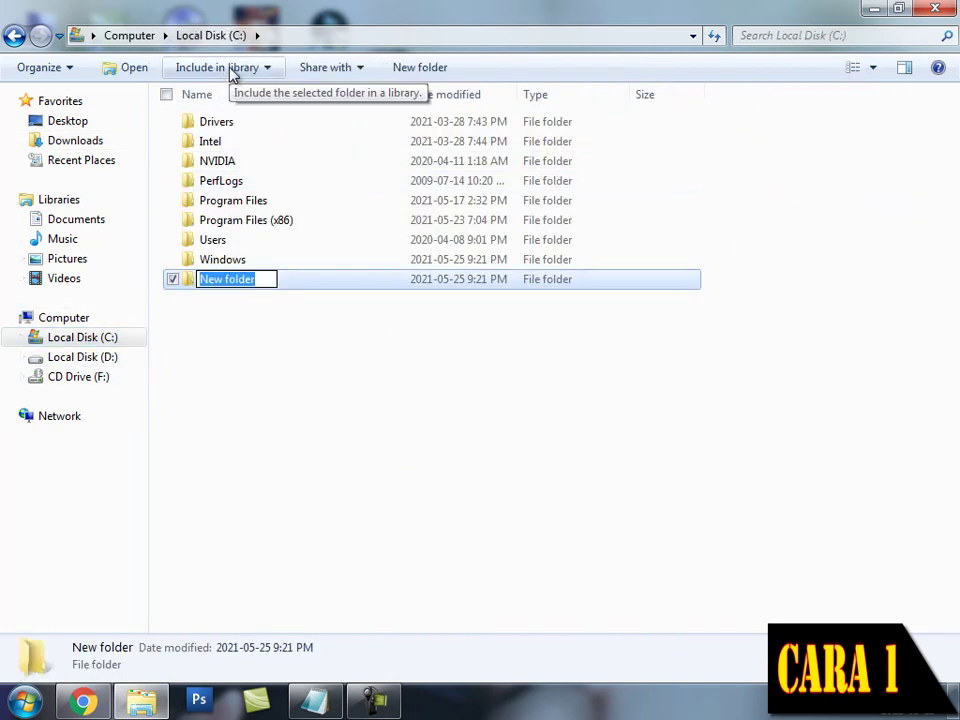
type("update")
key("Return")
key("Return")
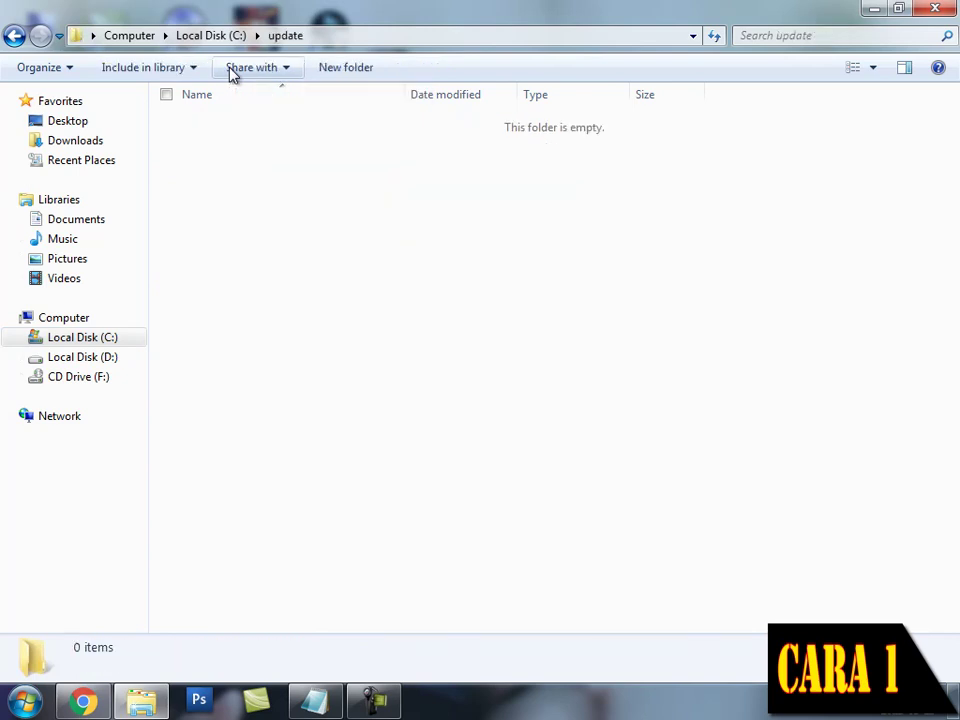
key("ctrl+v")
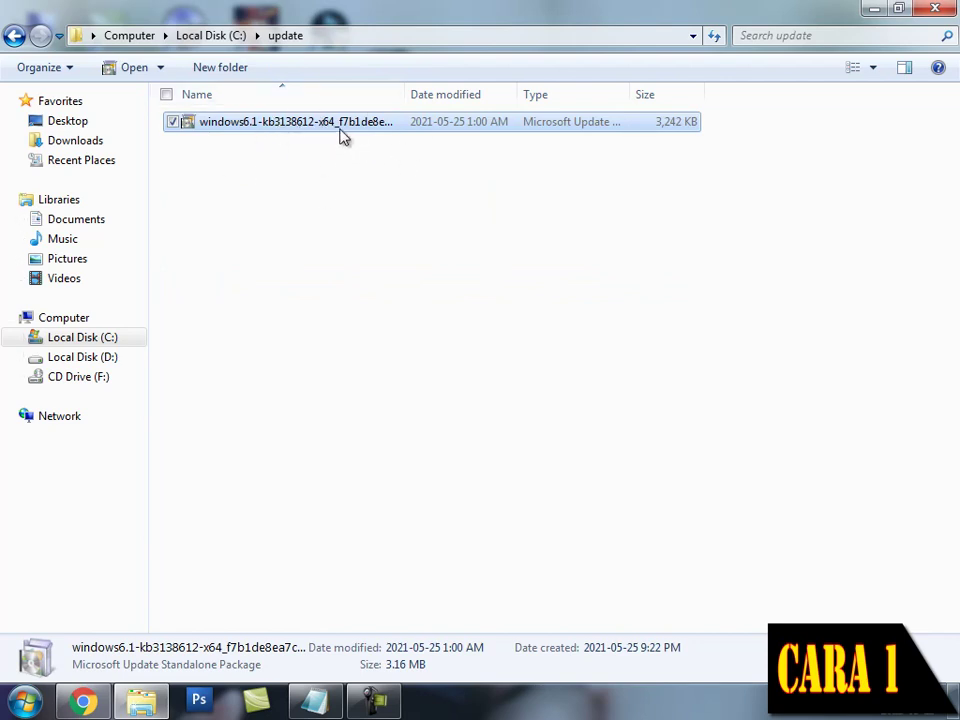
Step: Rename the copied update package in the update folder as abc
left_click(285, 121)
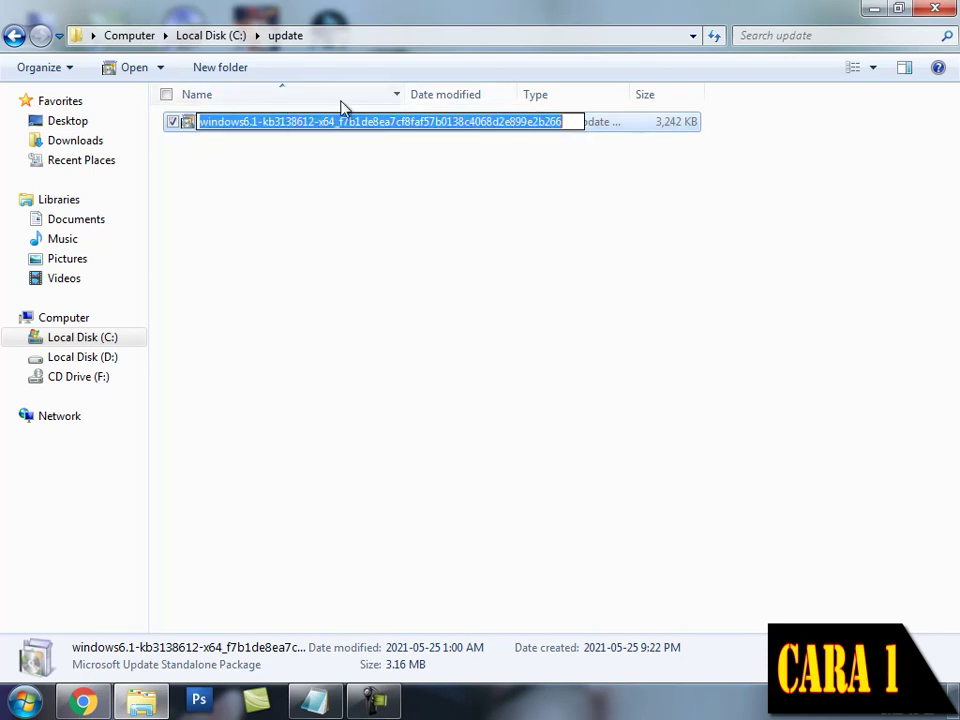
type("ac")
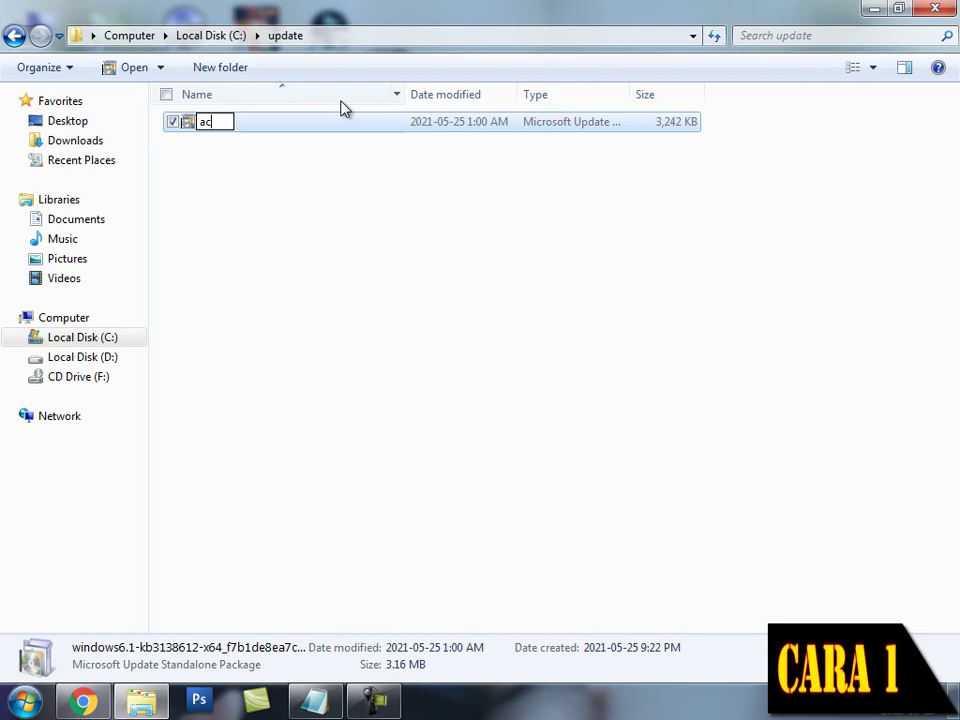
key("BackSpace")
type("bc")
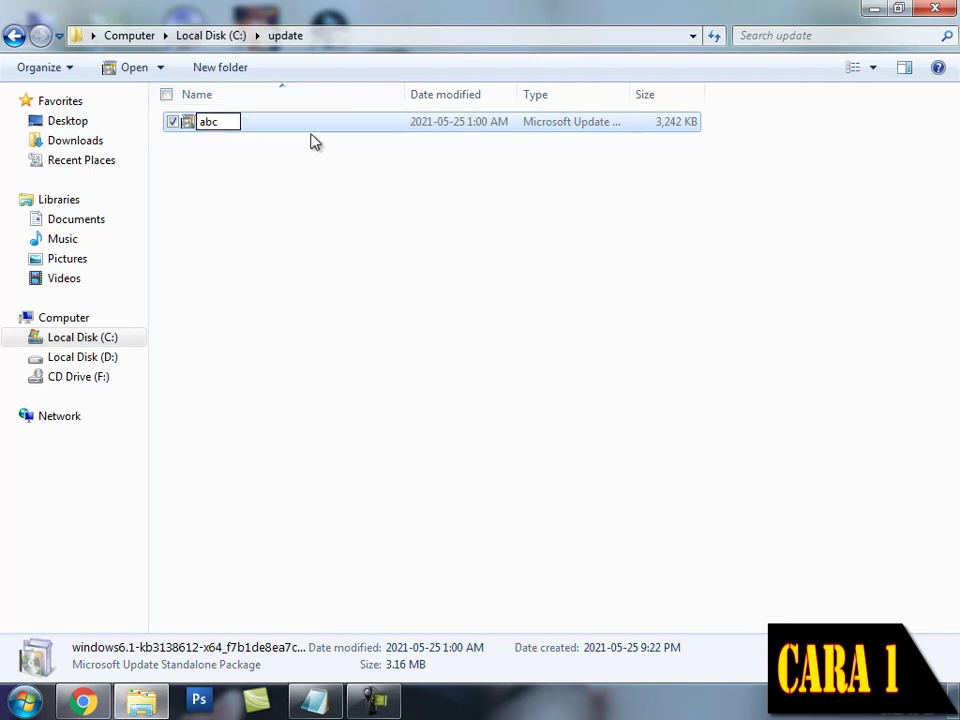
key("Return")
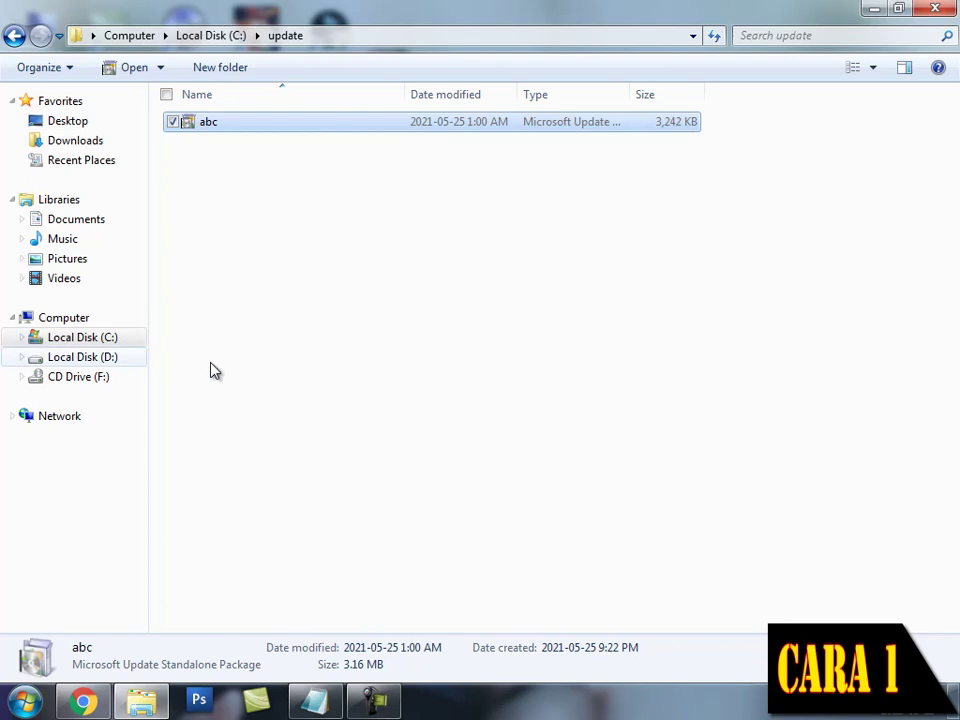
Step: Open cmd as administrator, then move and enlarge its window so the update folder's file list stays visible
left_click(24, 701)
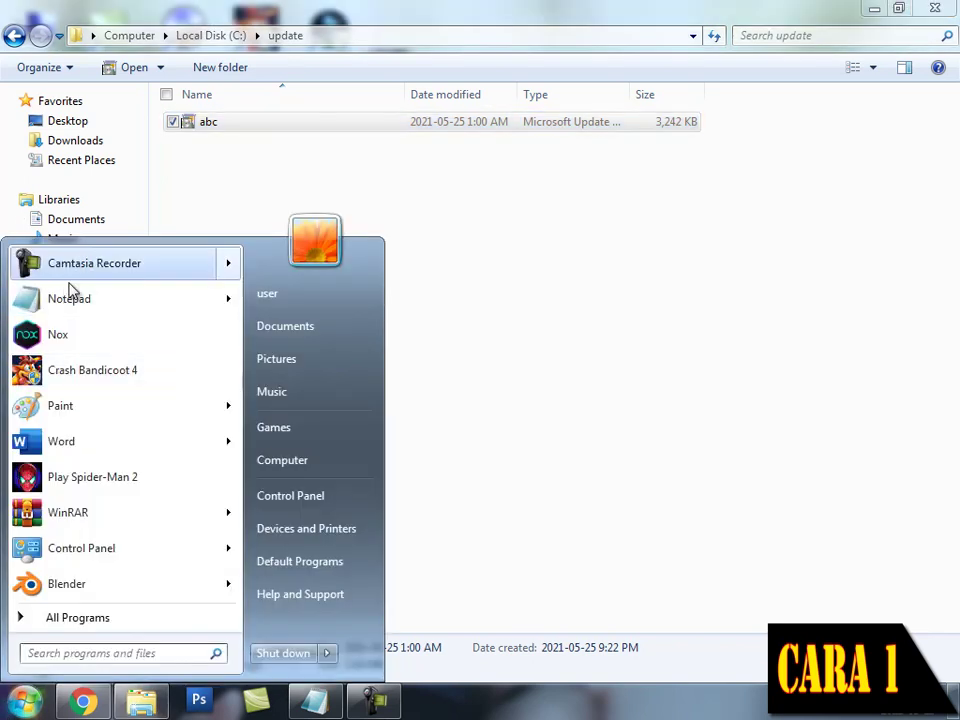
type("cmd")
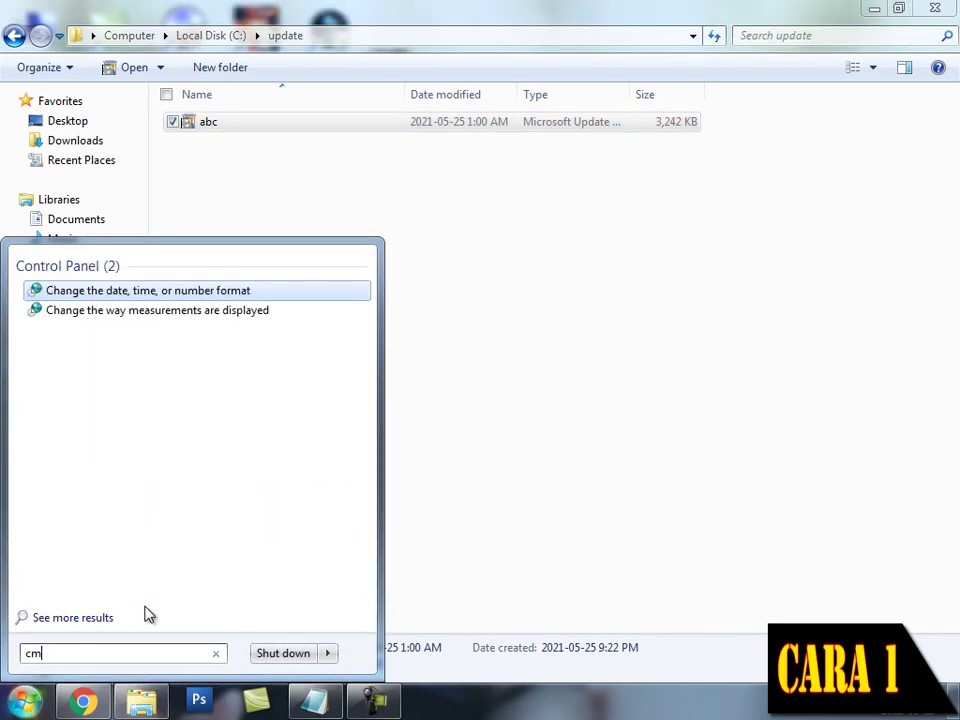
right_click(59, 294)
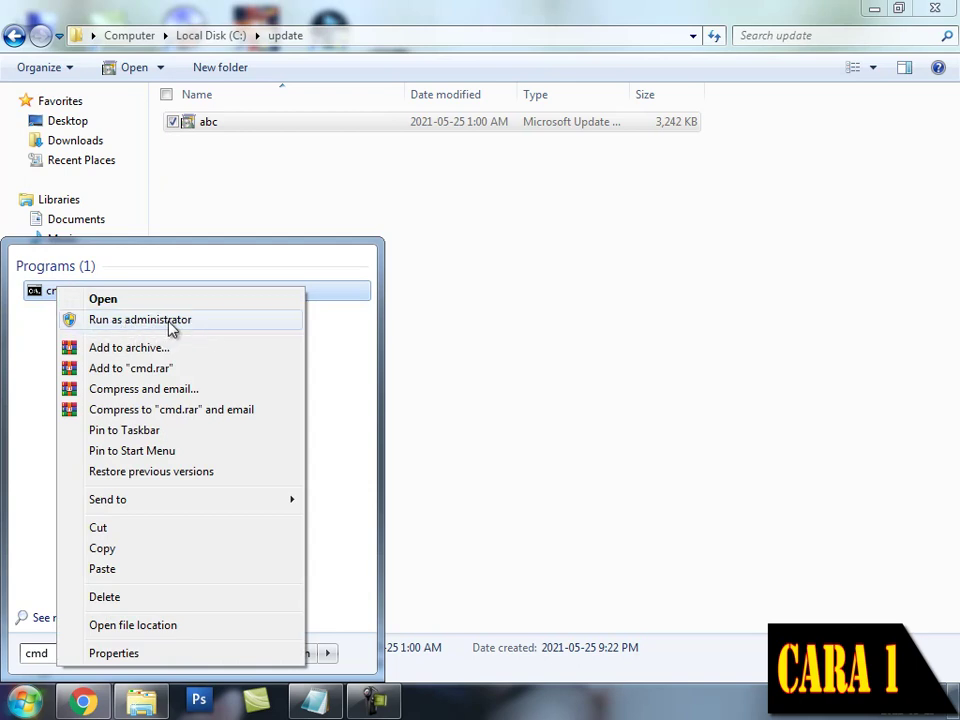
left_click(167, 325)
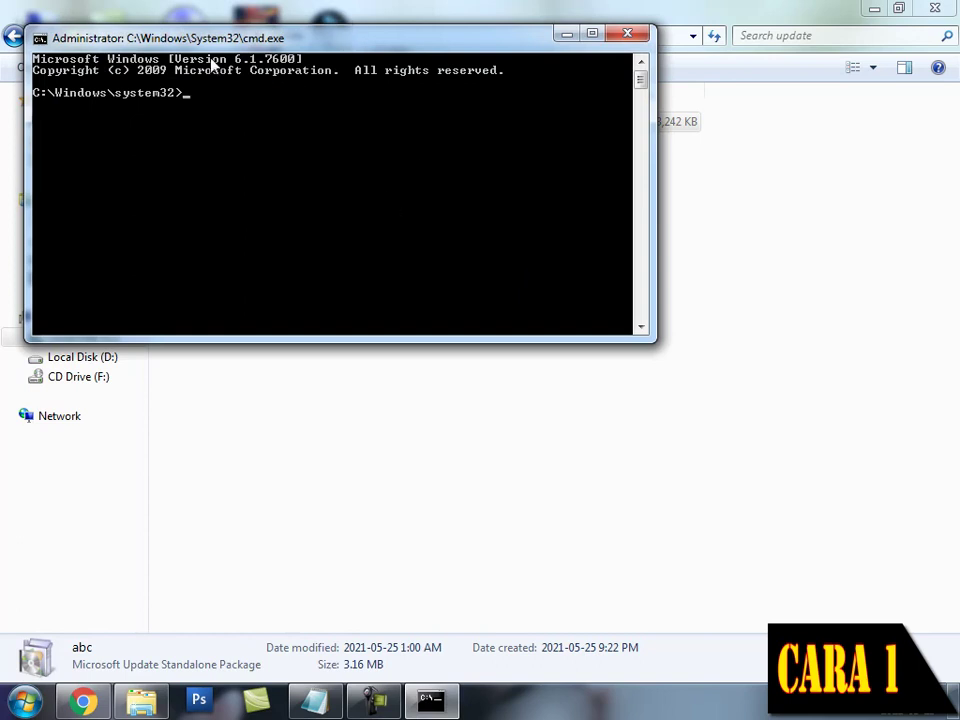
left_click_drag(290, 40, 597, 266)
left_click_drag(588, 562, 582, 648)
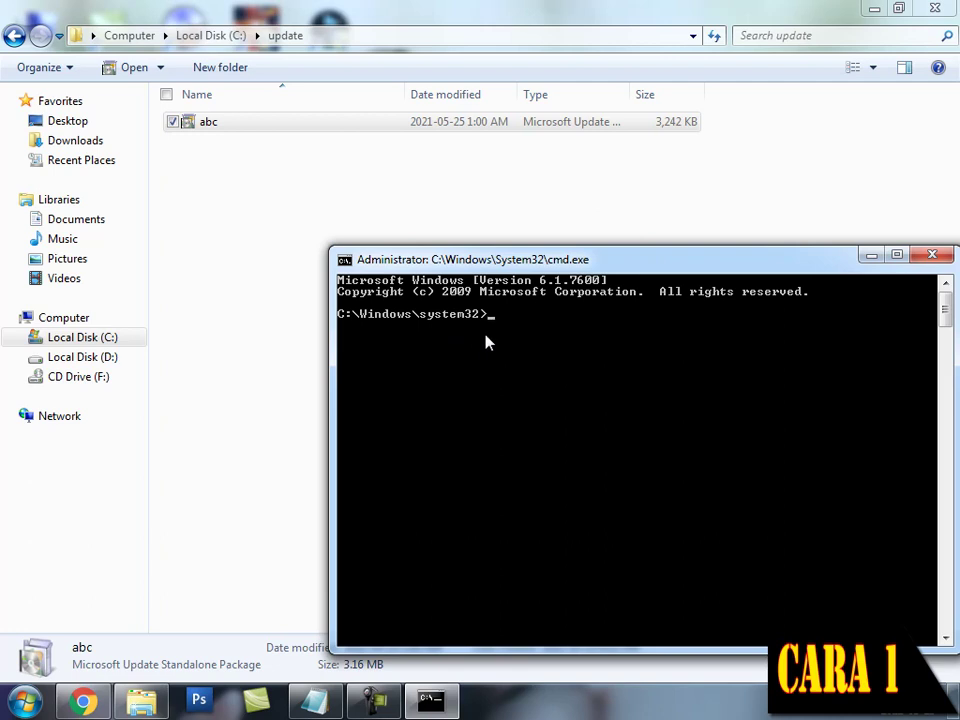
Step: Extract the package by running the copied command Expand -F:* c:\update\abc.msu c:\update\ in the command prompt
right_click(502, 323)
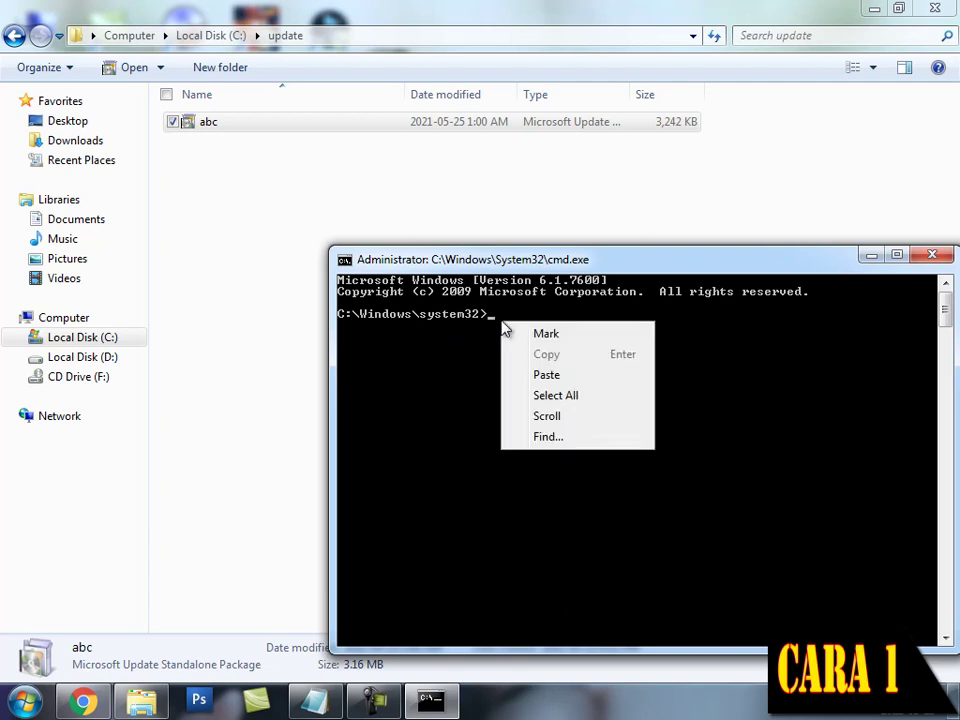
left_click(549, 377)
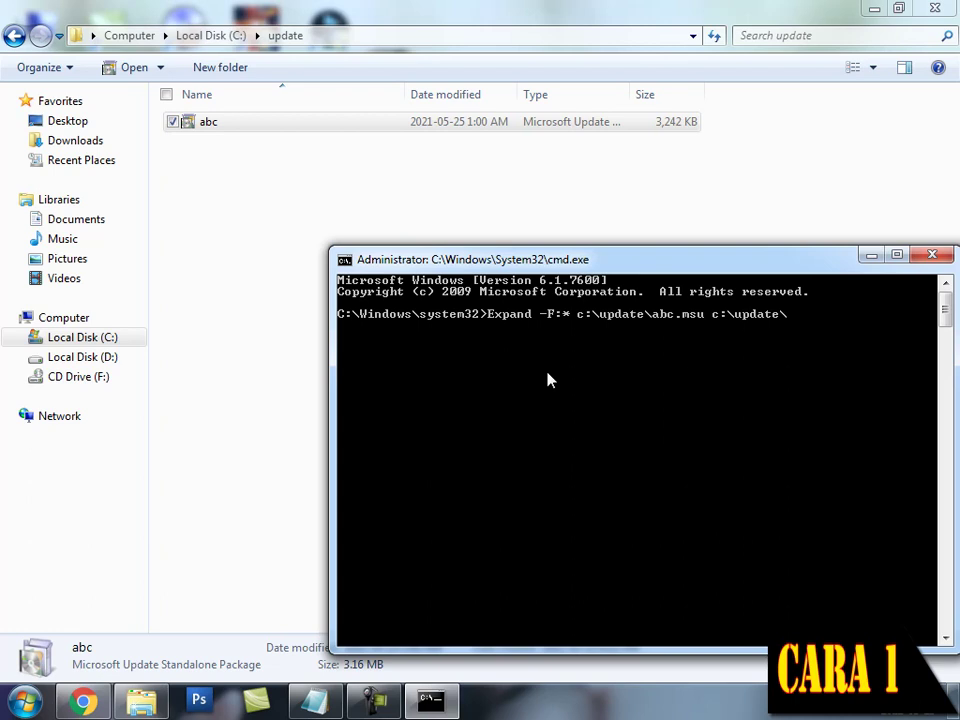
key("Return")
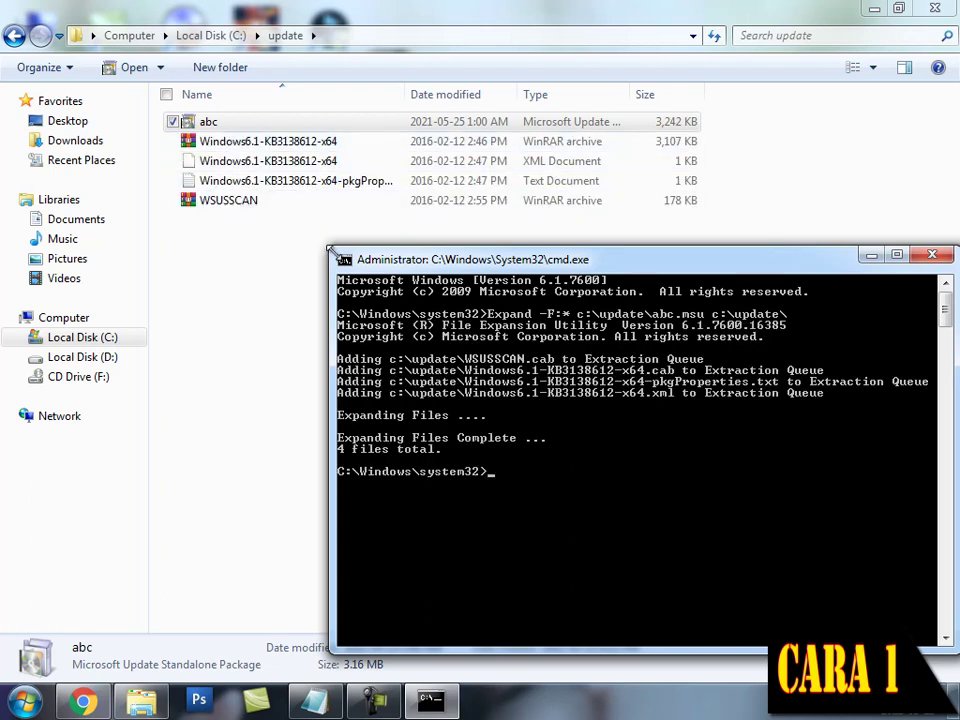
Step: Recall the DISM.exe /online /add-package command in the command prompt and remove kb.cab from the end of its package path
left_click(291, 145)
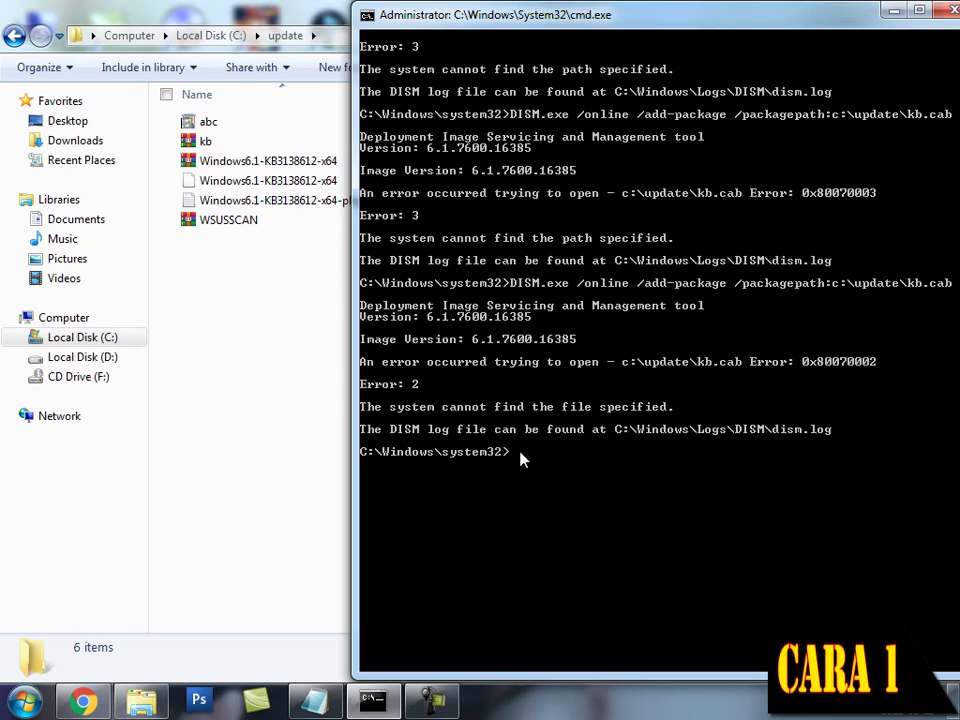
key("Up")
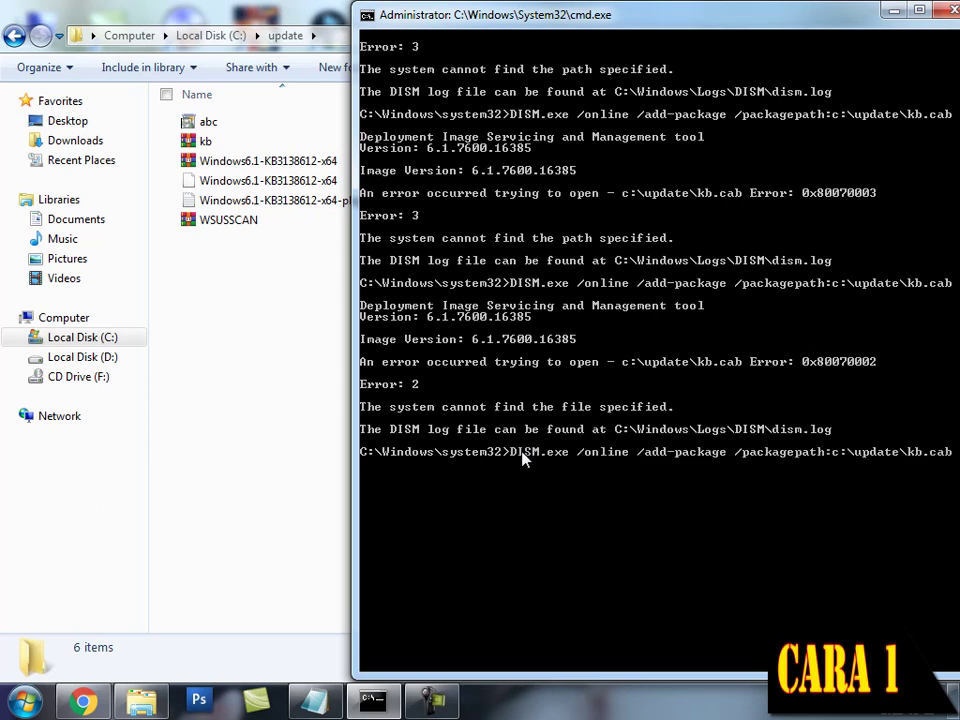
left_click_drag(665, 7, 635, 10)
key("BackSpace")
key("BackSpace")
key("BackSpace")
key("BackSpace")
key("BackSpace")
key("BackSpace")
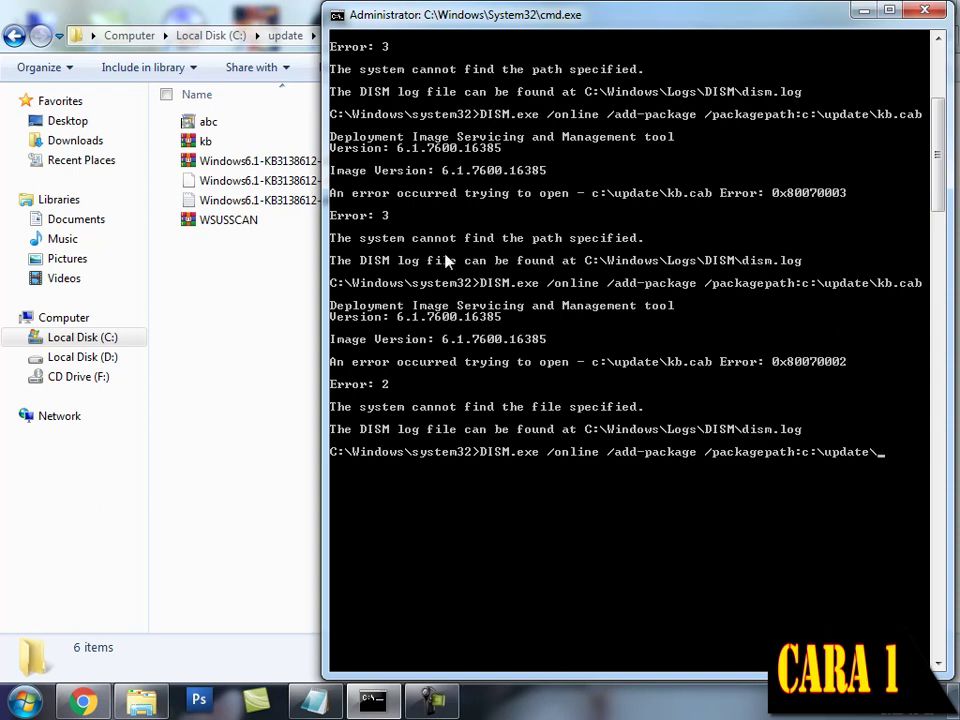
Step: Copy the name of the Windows6.1-KB3138612-x64 WinRAR archive in the update folder without changing it
left_click(260, 167)
right_click(260, 167)
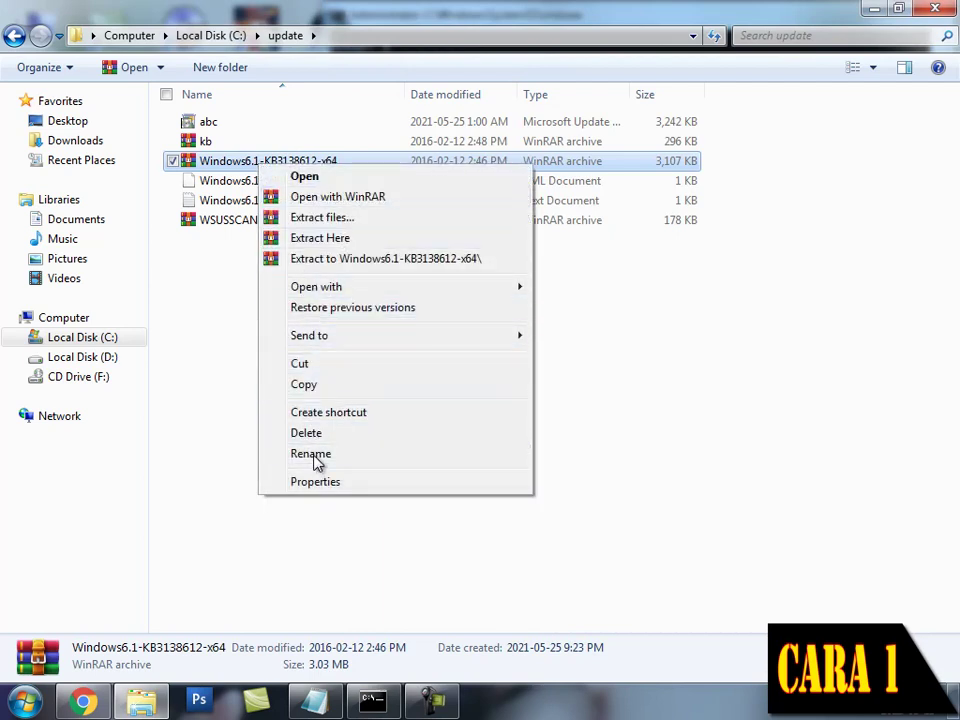
left_click(265, 455)
key("ctrl+c")
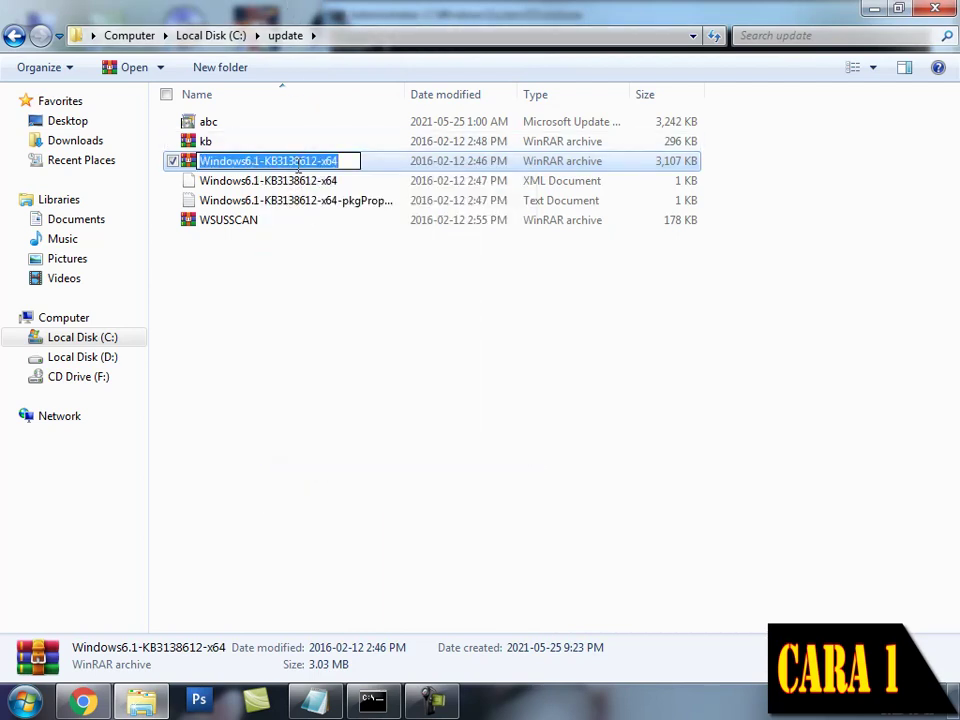
left_click(387, 163)
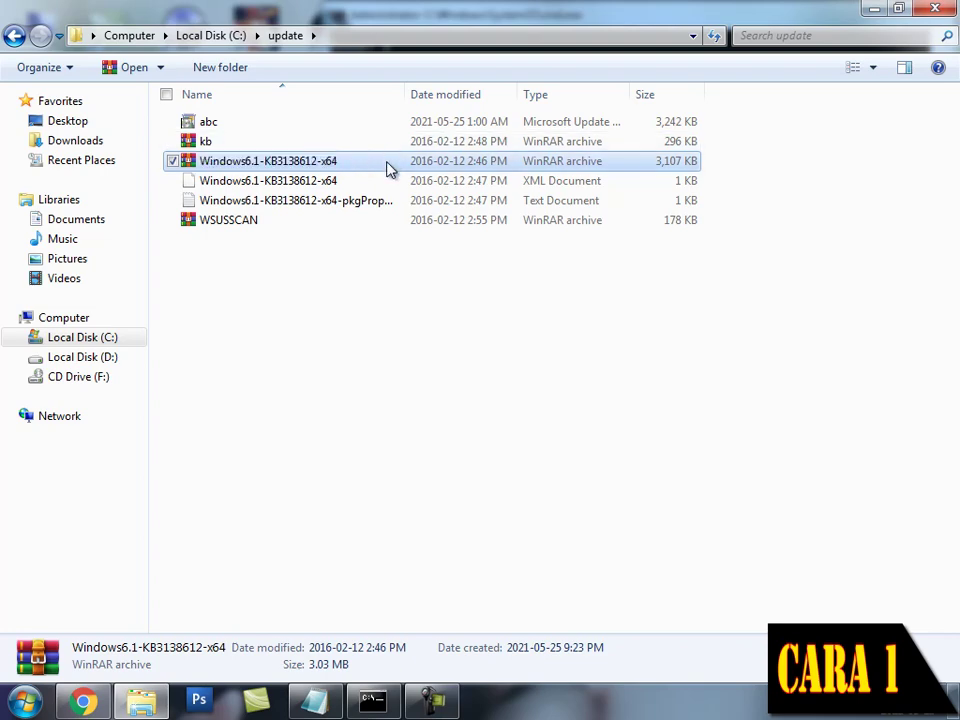
Step: Check the file type of the Windows6.1-KB3138612-x64 archive in its properties
right_click(387, 164)
left_click(462, 482)
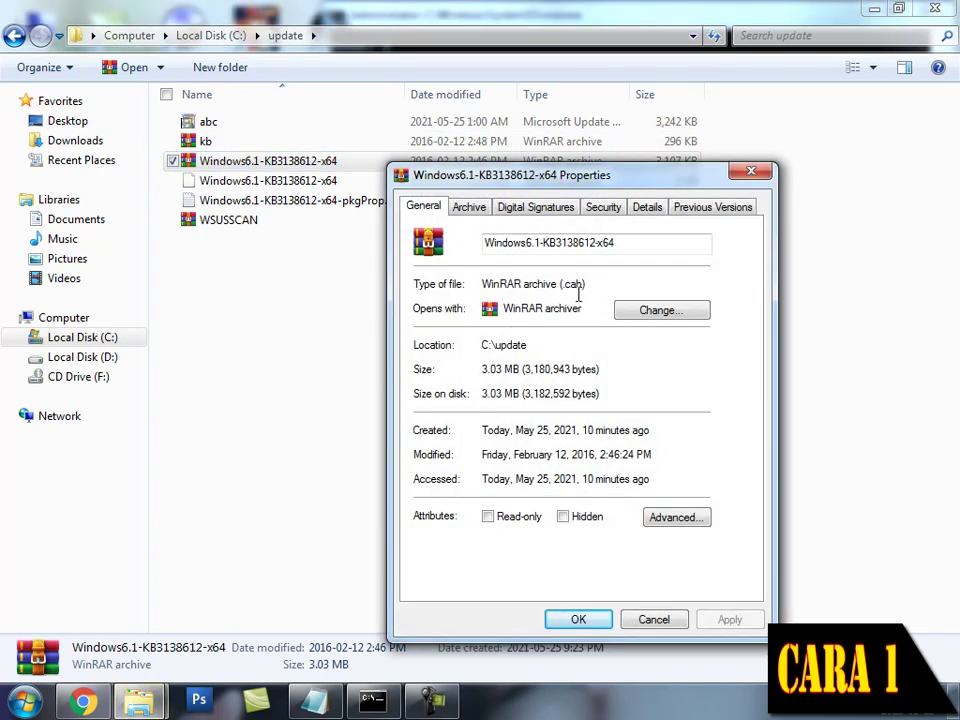
left_click(598, 624)
Step: Complete the package path in the command prompt as c:\update\Windows6.1-KB3138612-x64.cab and run the DISM add-package command
key("alt+Tab")
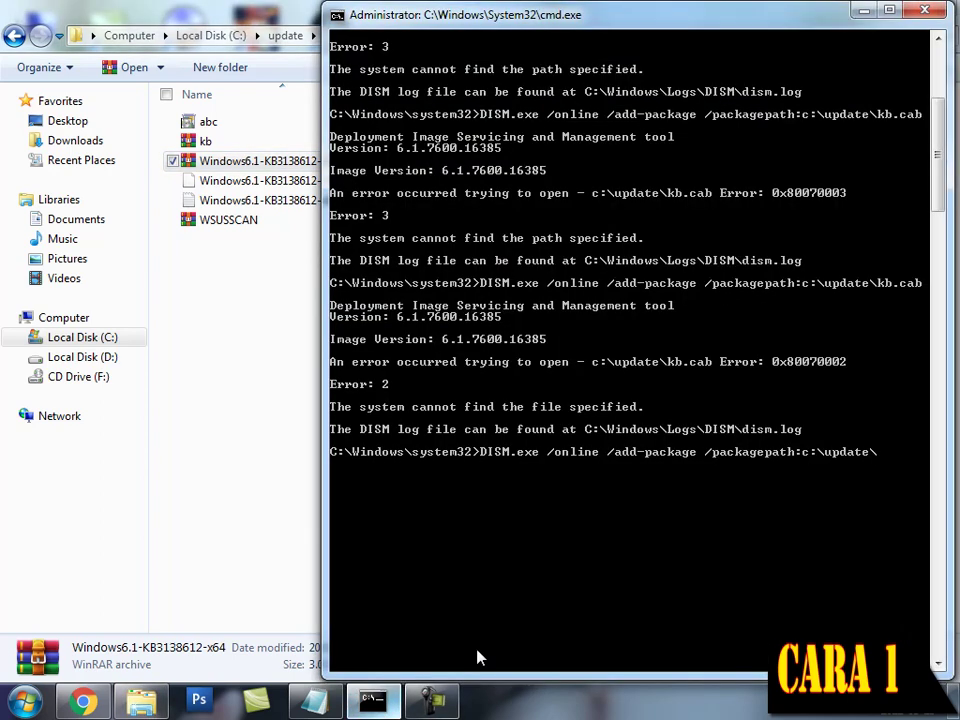
right_click(874, 458)
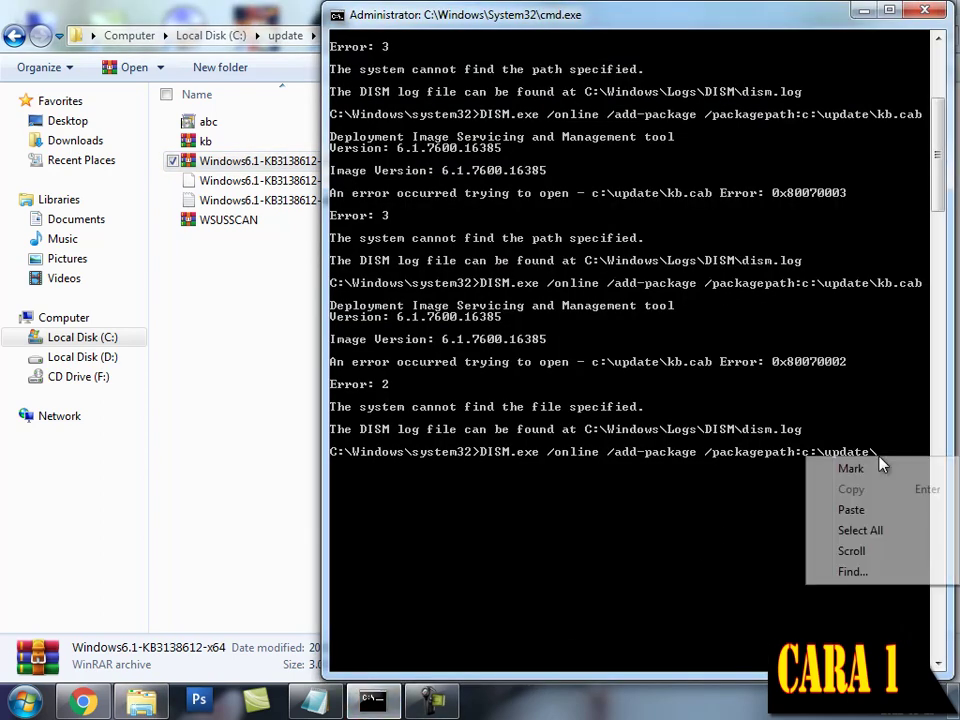
left_click(852, 510)
type(".1-KB3138612-x64.cab")
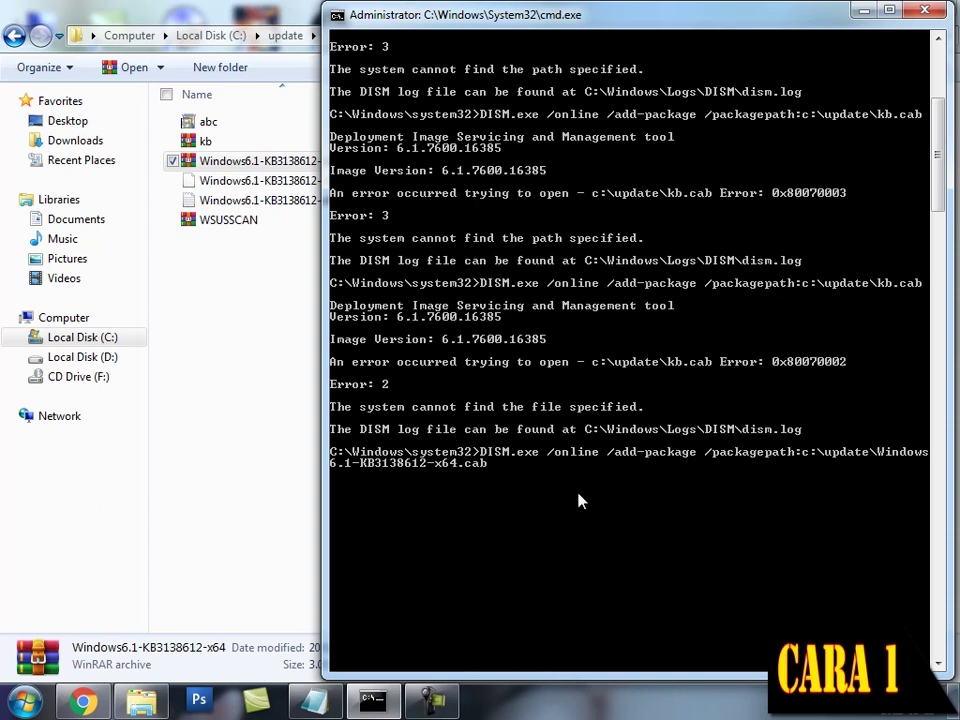
key("Return")
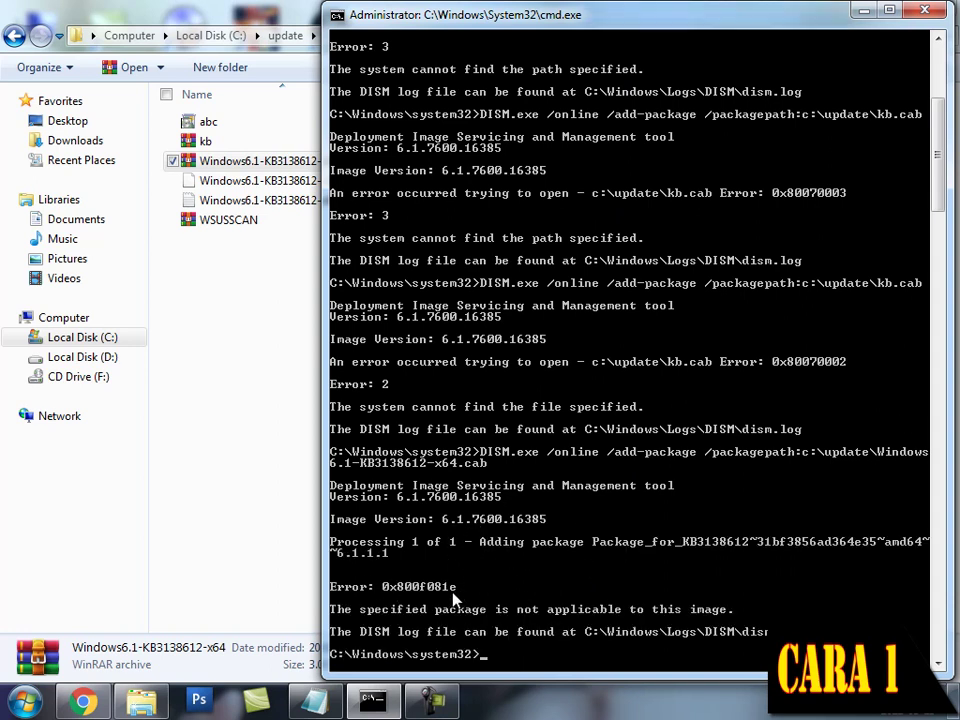
Step: Disconnect from the current wireless network and rerun the same DISM add-package command for Windows6.1-KB3138612-x64.cab
left_click(858, 714)
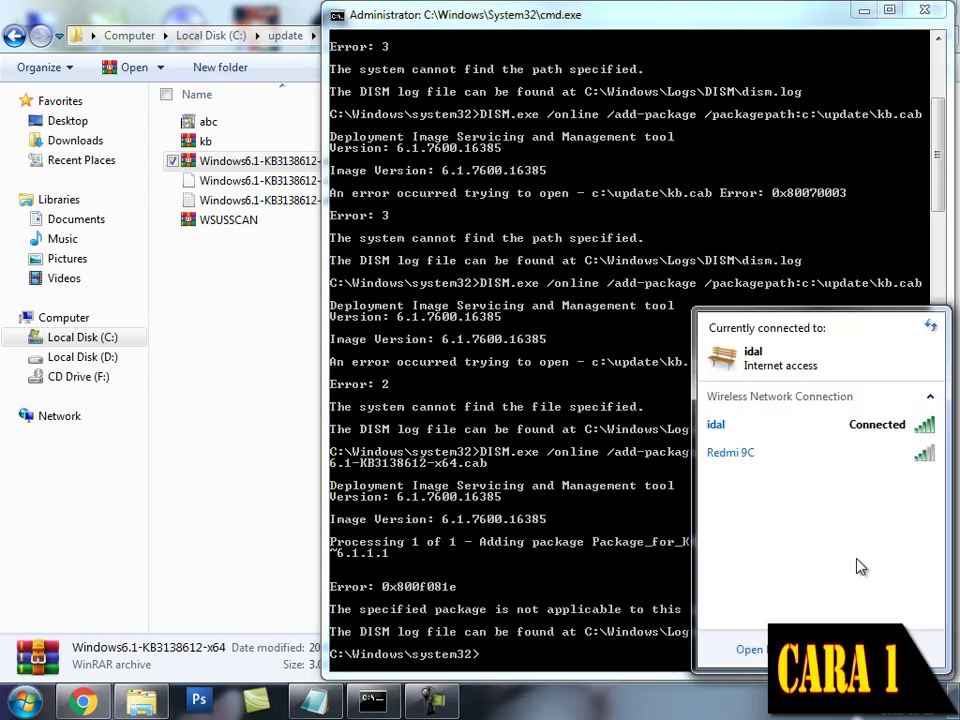
left_click(896, 432)
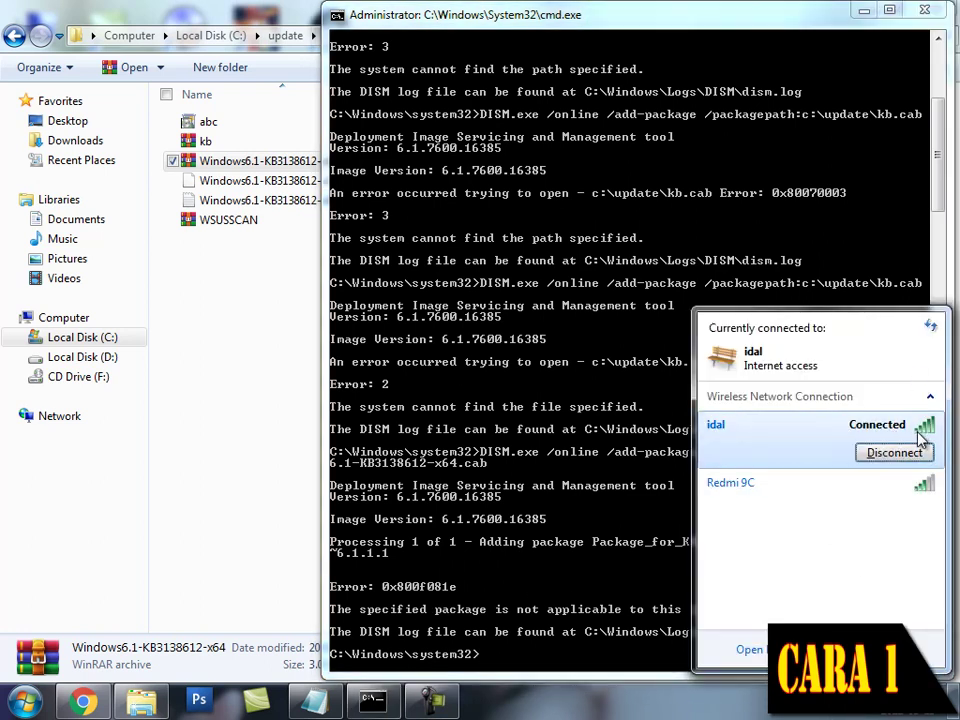
left_click(893, 455)
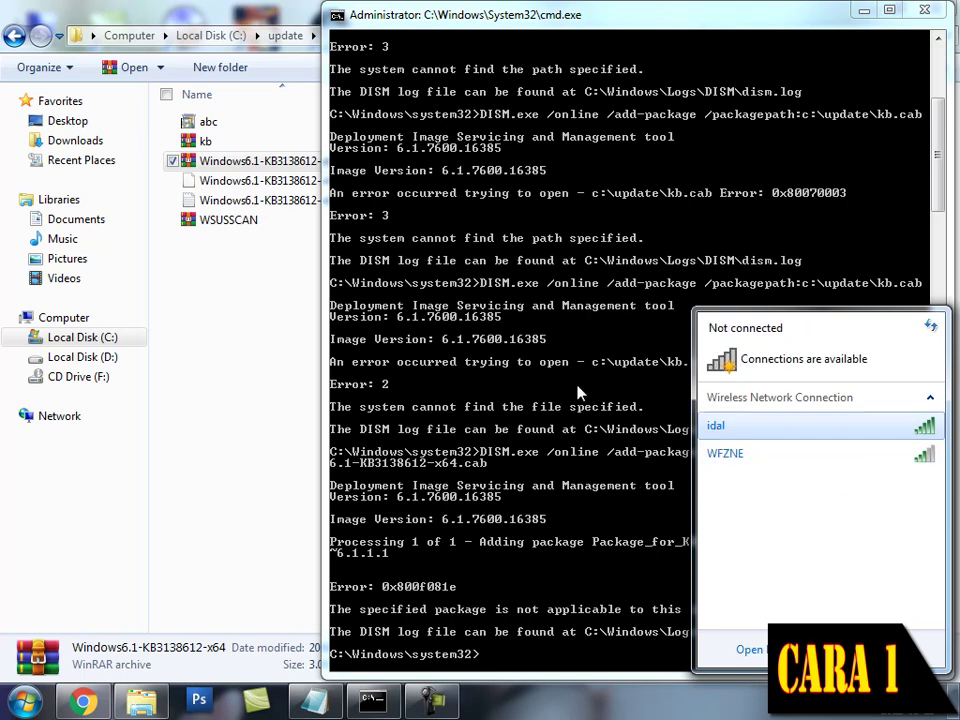
left_click(605, 516)
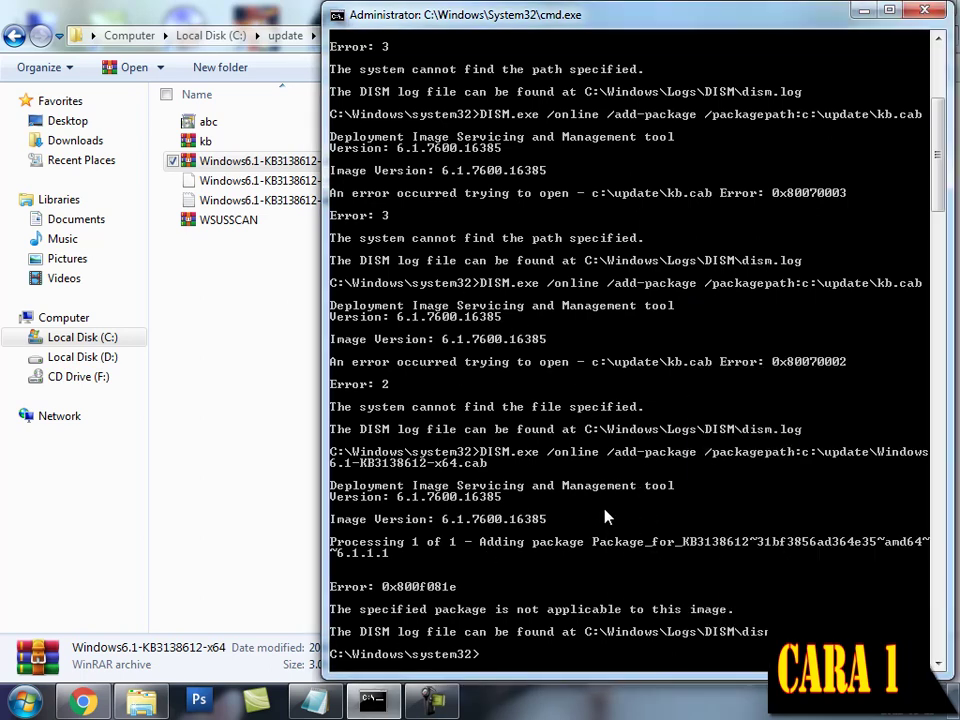
key("Up")
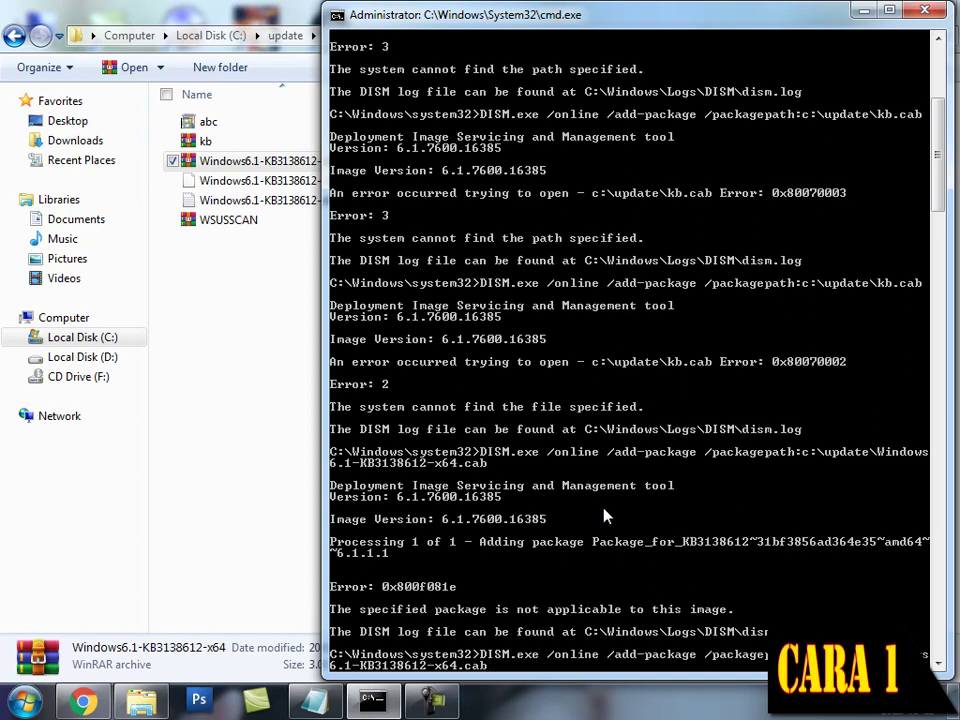
key("Return")
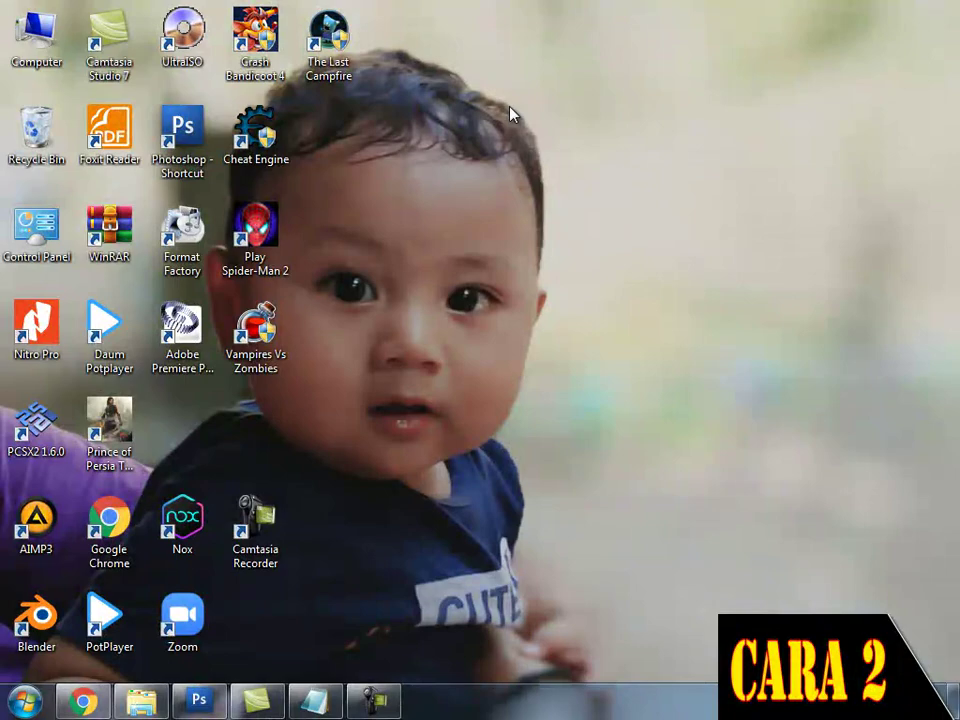
right_click(510, 109)
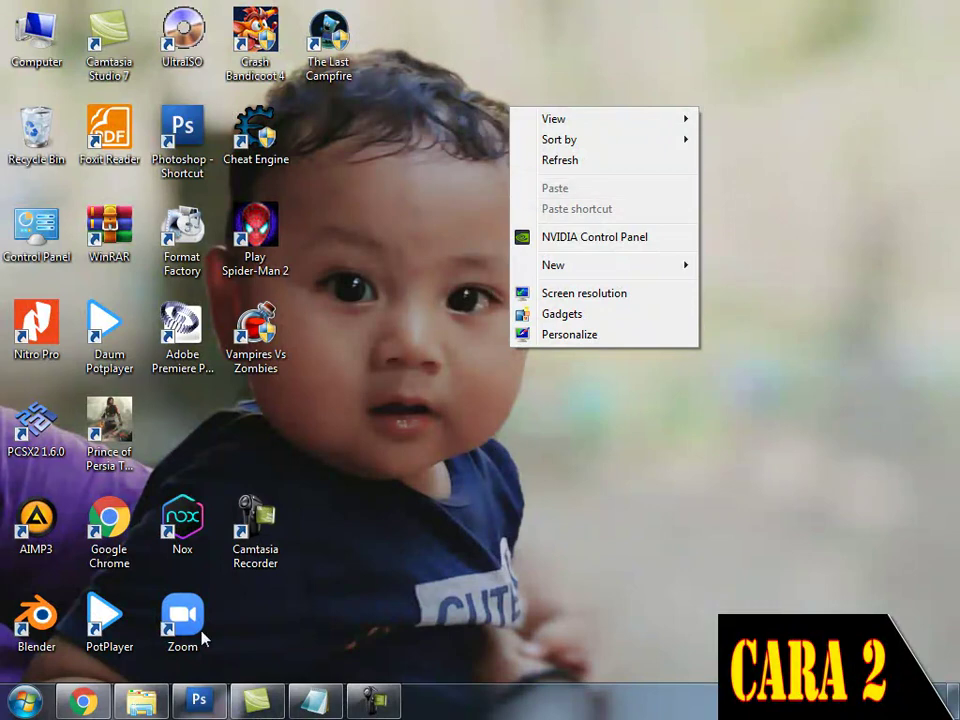
left_click(337, 288)
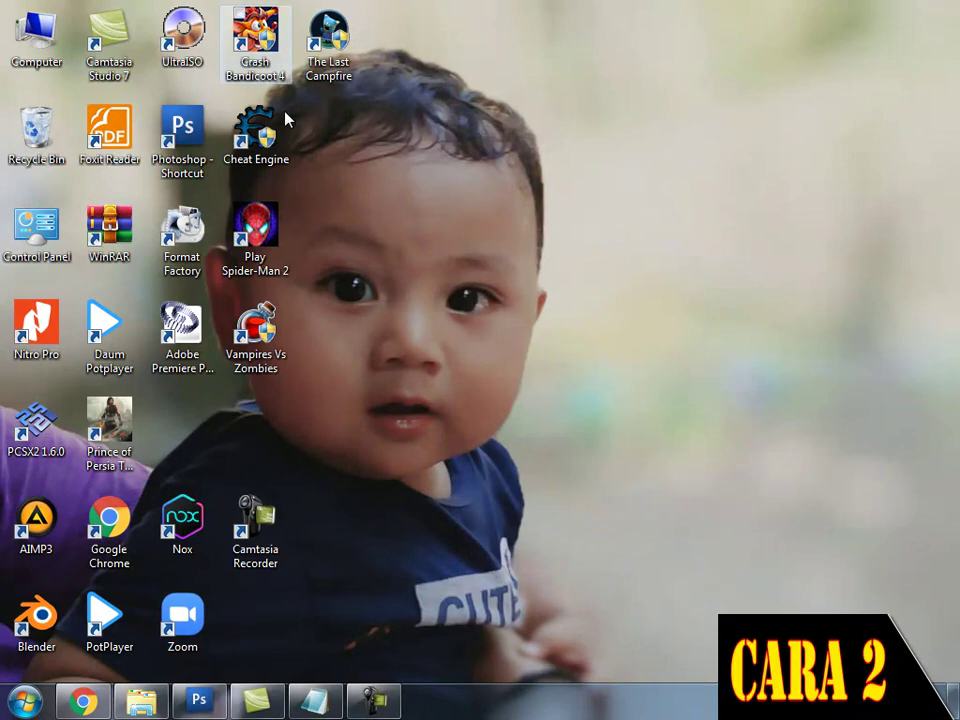
Step: Switch to Microsoft Update Catalog in Chrome, view the download link of the x64 Windows 7 update KB2454826, and close its window
left_click(83, 701)
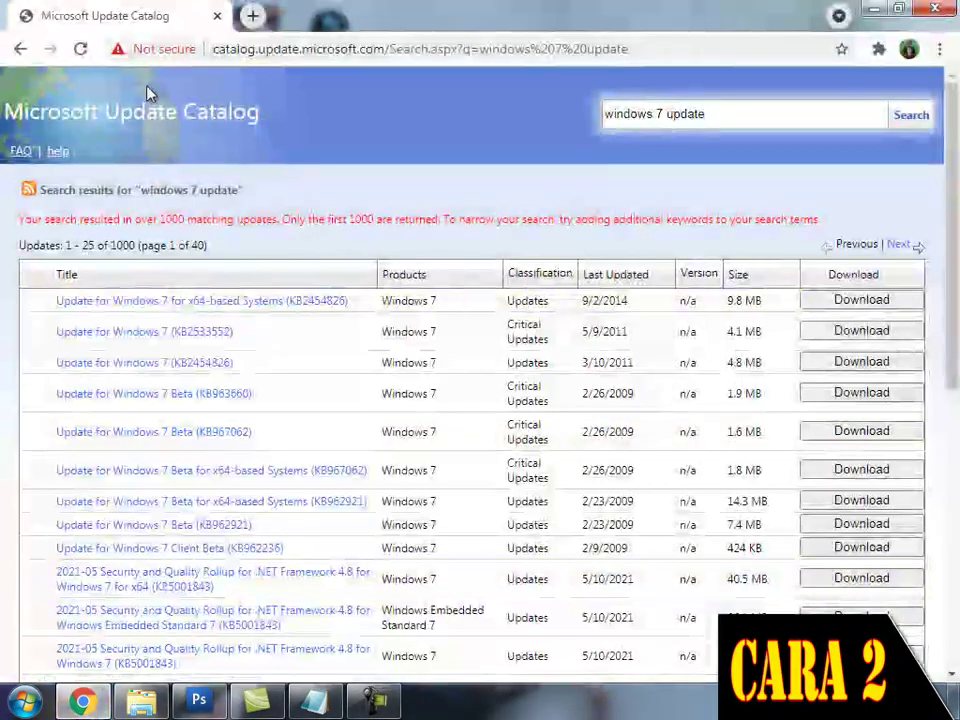
left_click(238, 56)
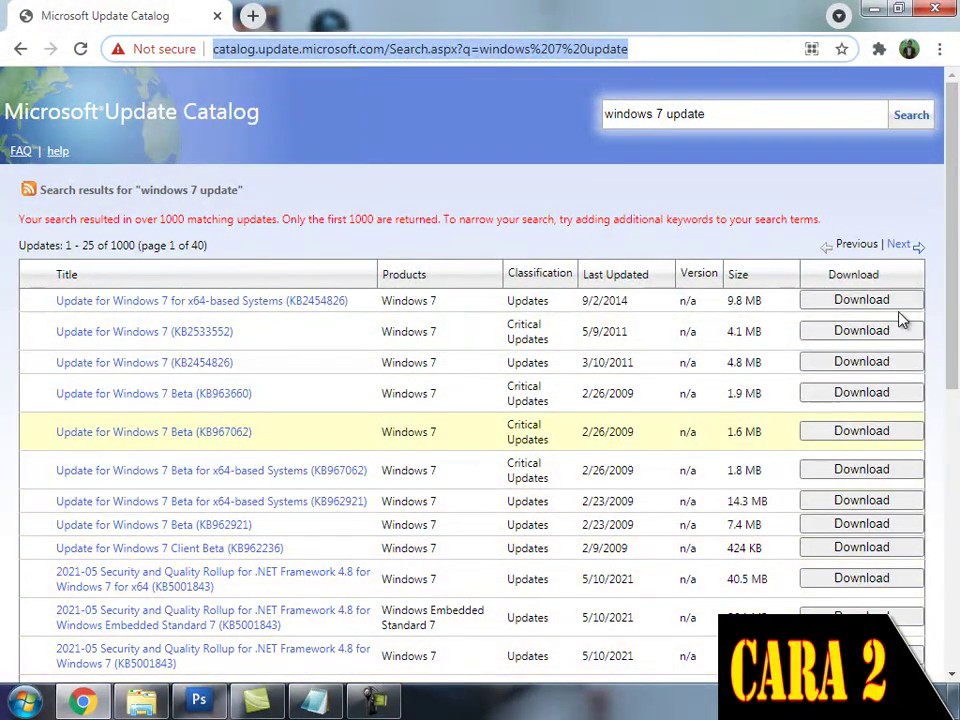
left_click(755, 115)
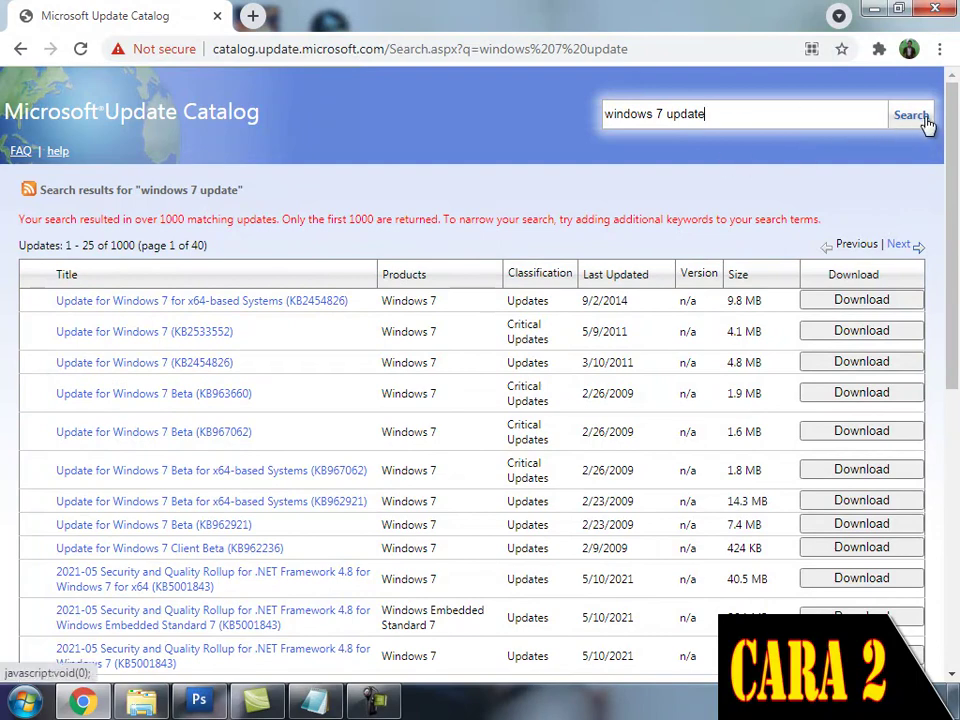
left_click(863, 302)
left_click_drag(338, 22, 429, 58)
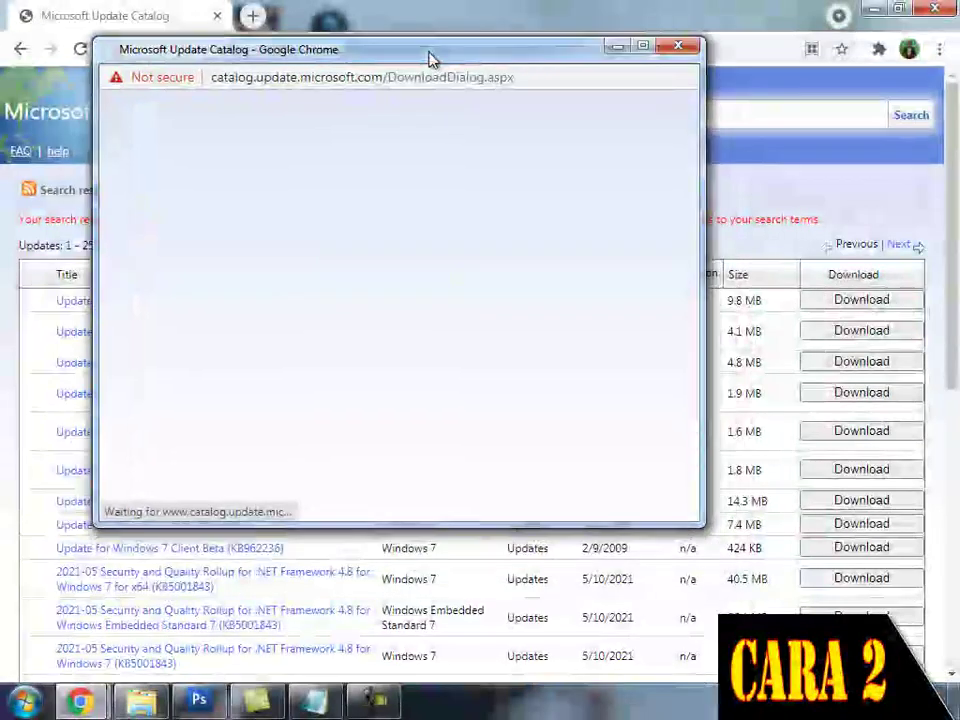
left_click_drag(540, 217, 202, 216)
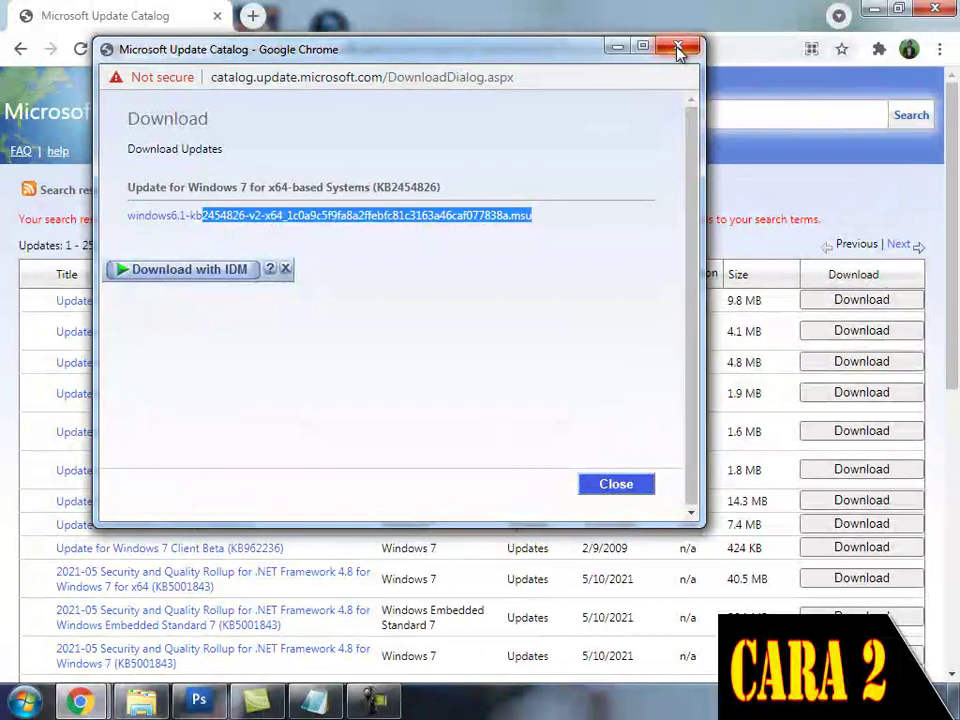
left_click(678, 50)
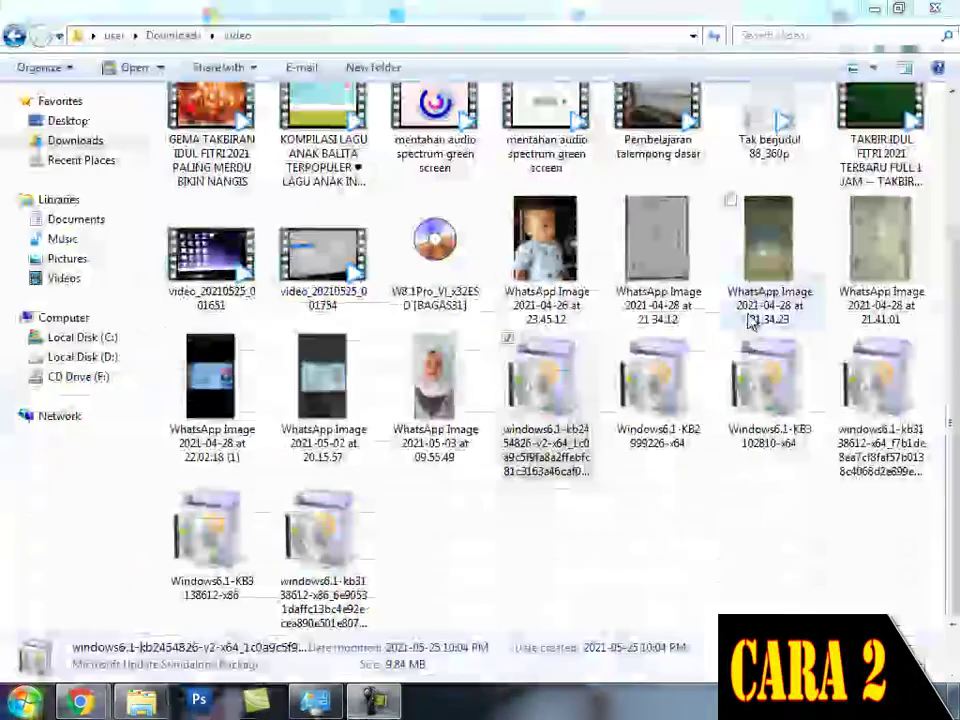
Step: Install Update for Windows (KB2454826) from the windows6.1-kb2454826-v2-x64 package in the Downloads Video folder
double_click(549, 413)
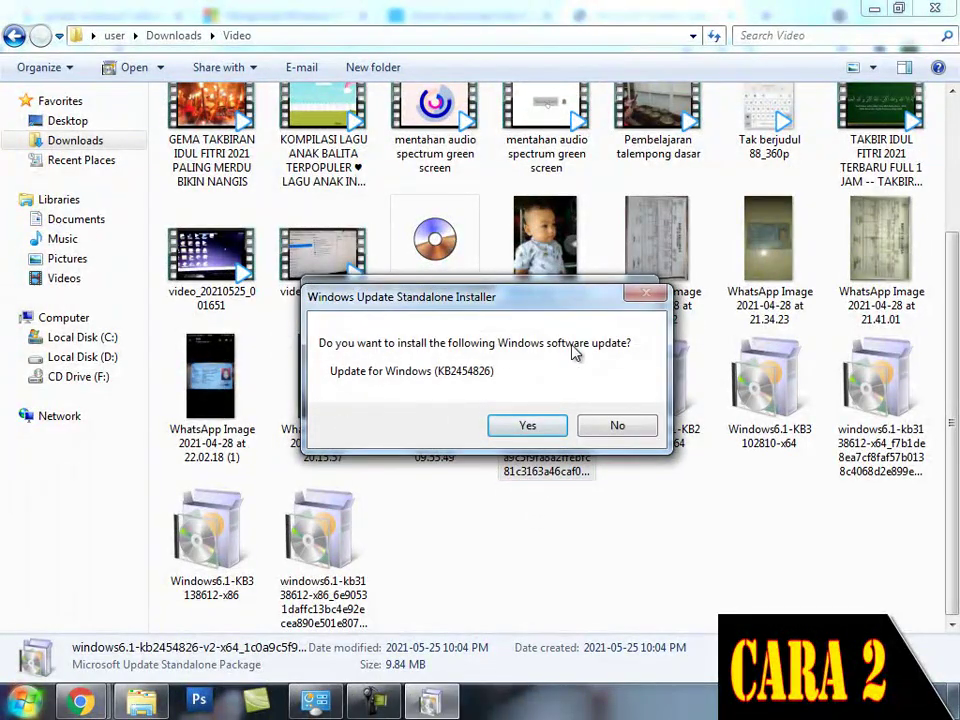
left_click(528, 427)
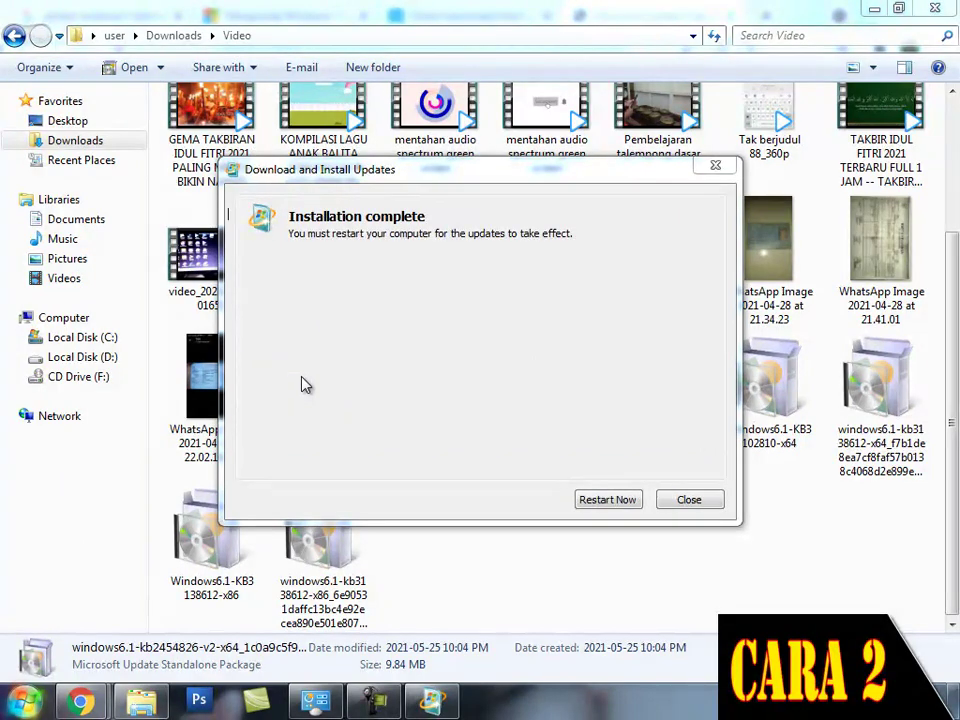
left_click(378, 698)
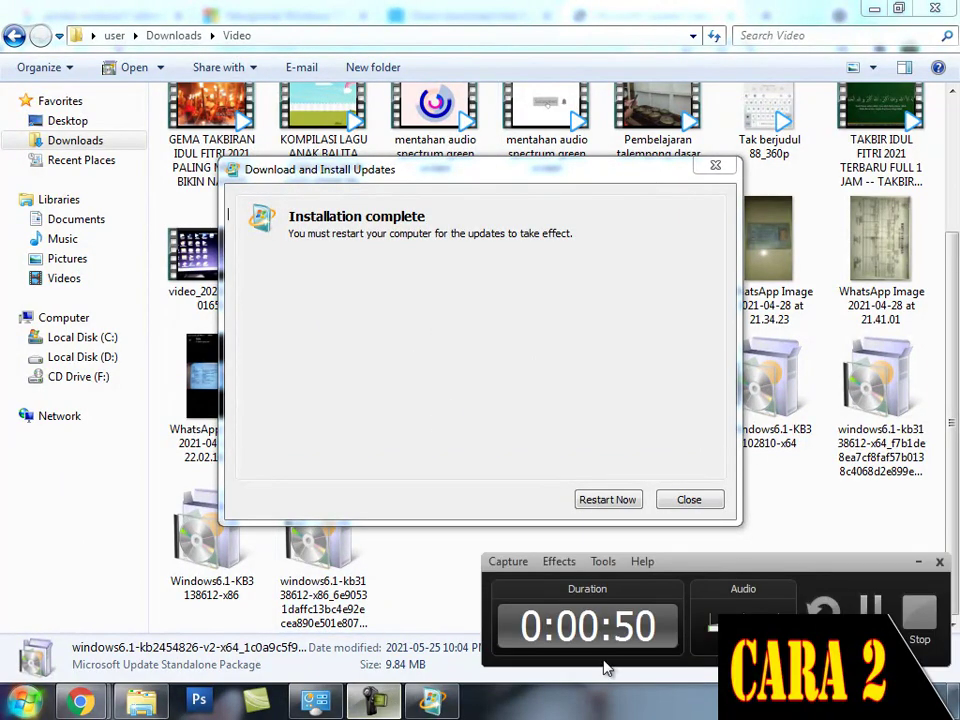
left_click(918, 562)
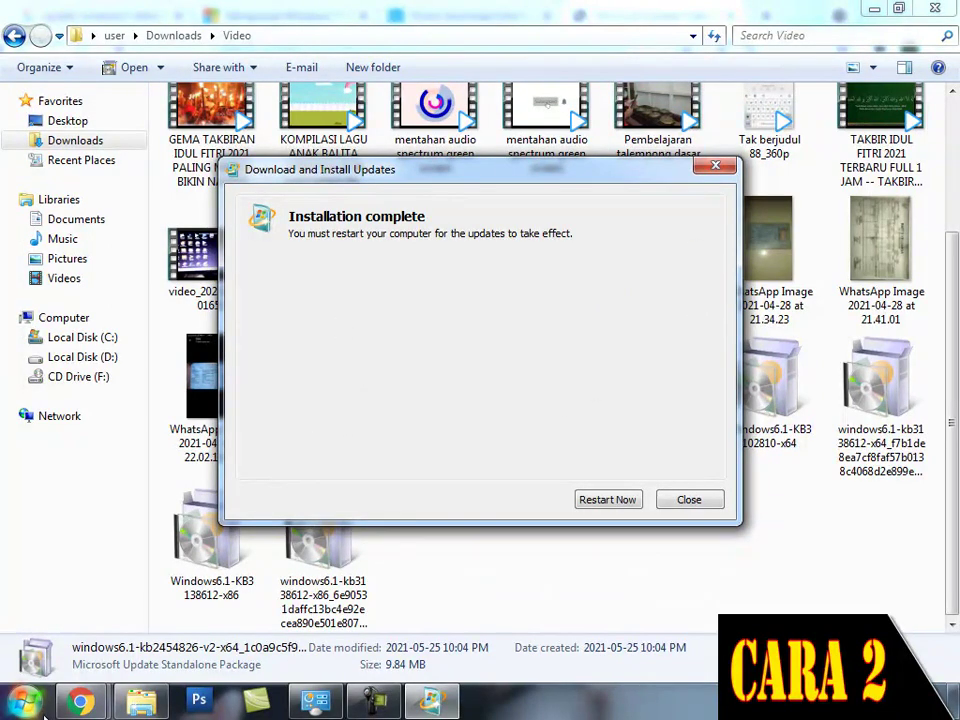
Step: Copy the address of the Microsoft Update Catalog results page in Chrome and paste it into a new Notepad document
left_click(102, 706)
left_click(300, 576)
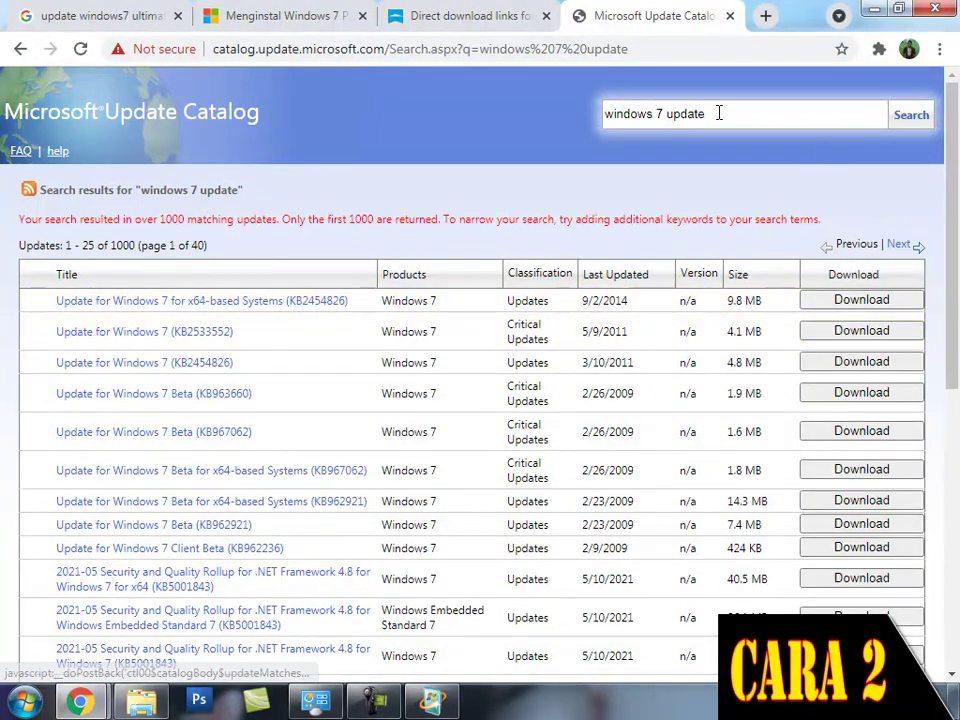
left_click(619, 48)
key("ctrl+c")
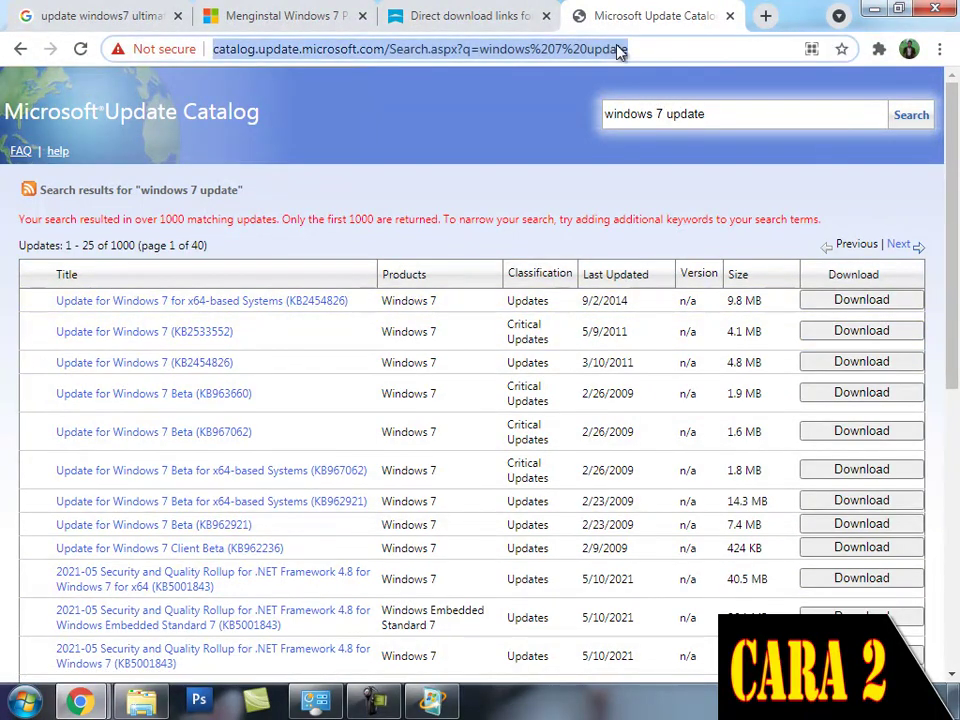
left_click(25, 700)
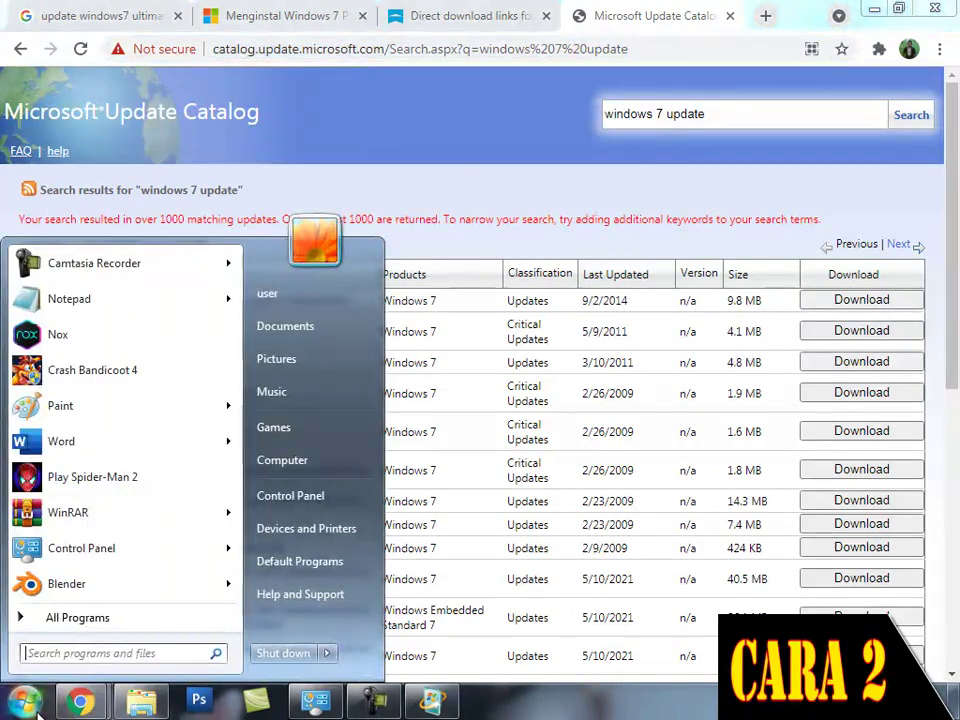
left_click(70, 299)
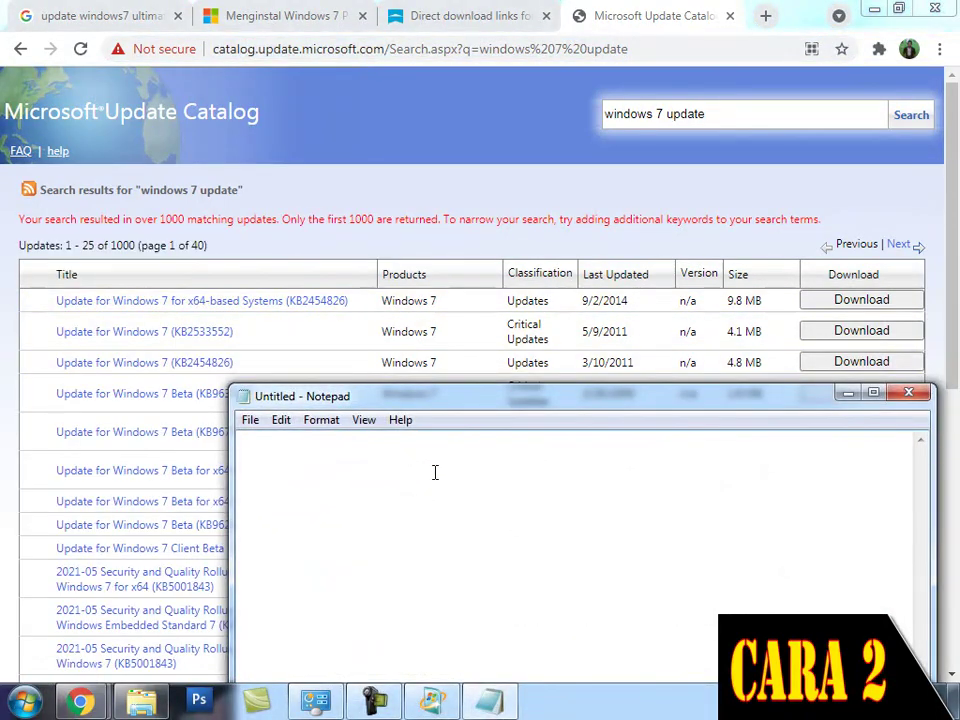
key("ctrl+v")
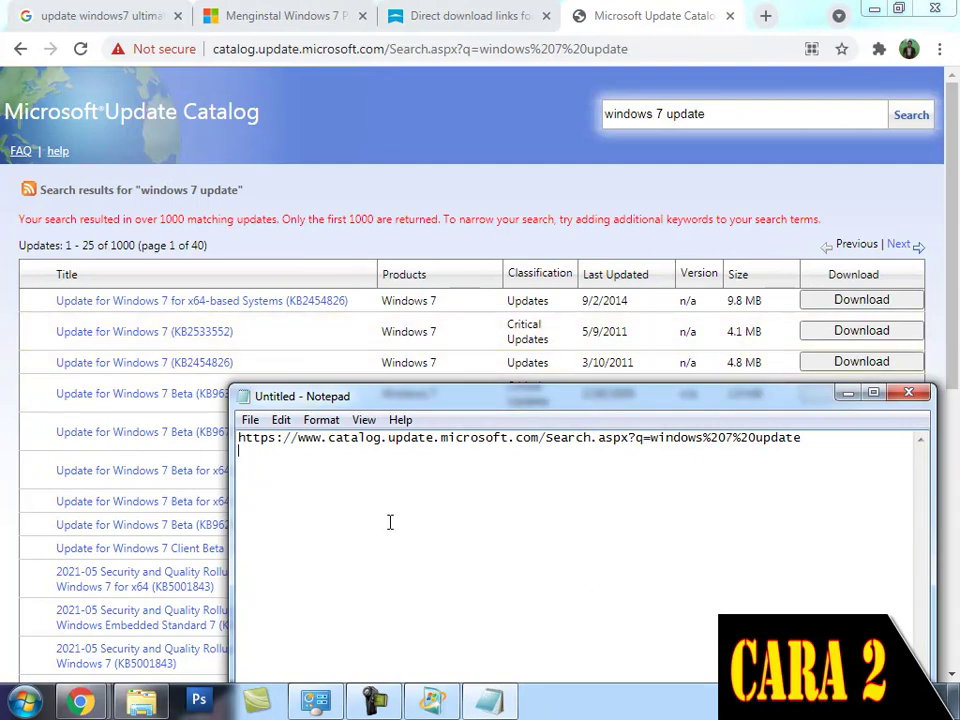
Step: Copy the file name of the x64 Windows 7 update KB2454826 from its download window and paste it below the catalog address in Notepad
left_click(866, 302)
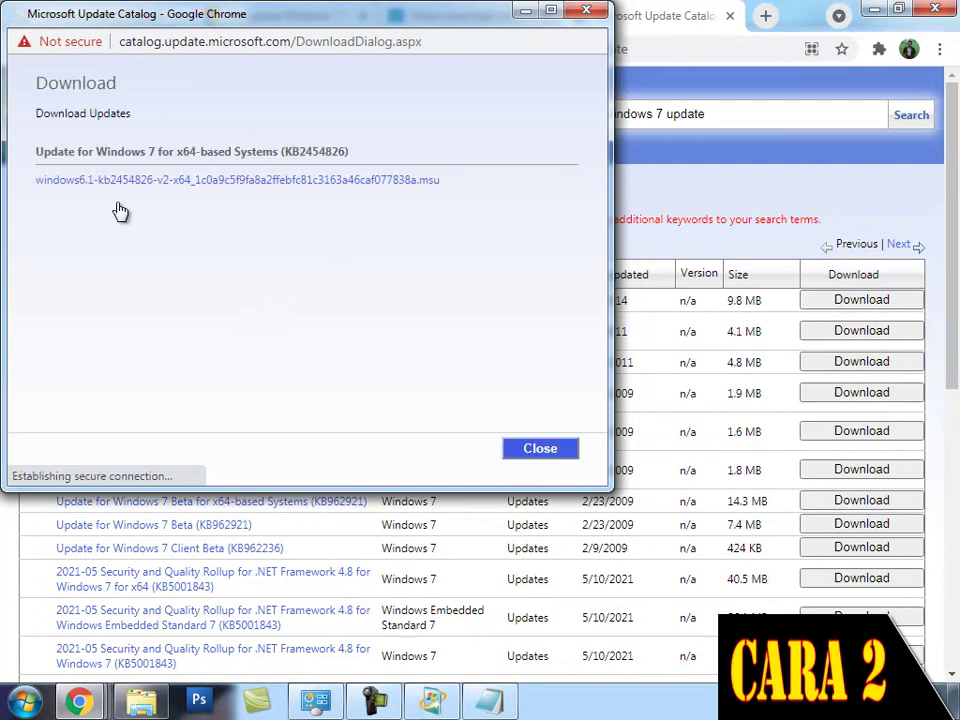
left_click_drag(461, 186, 44, 191)
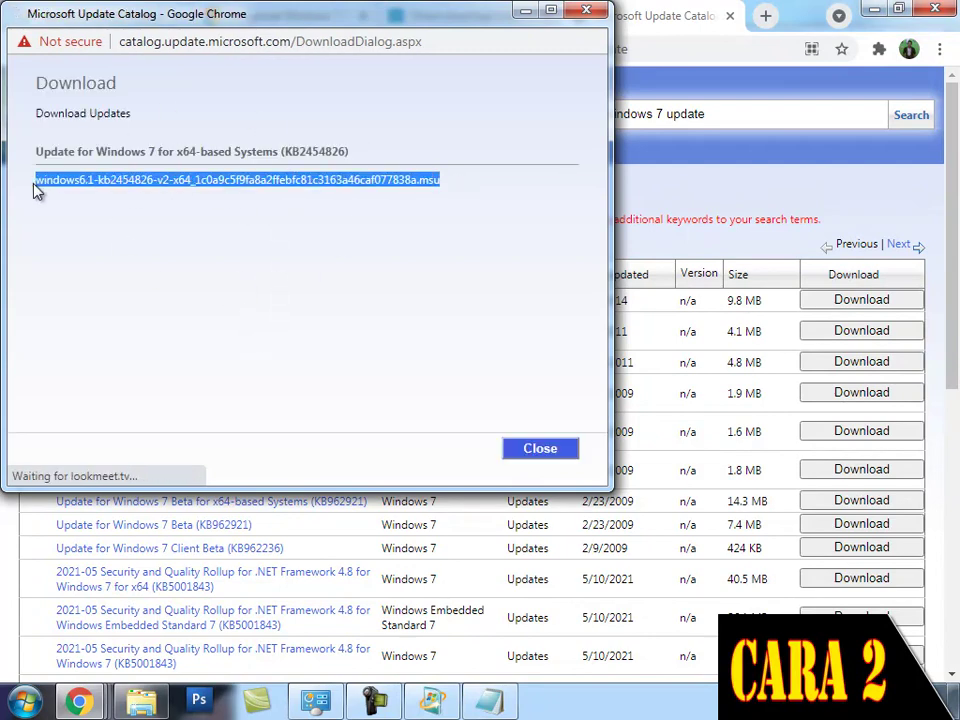
key("ctrl+c")
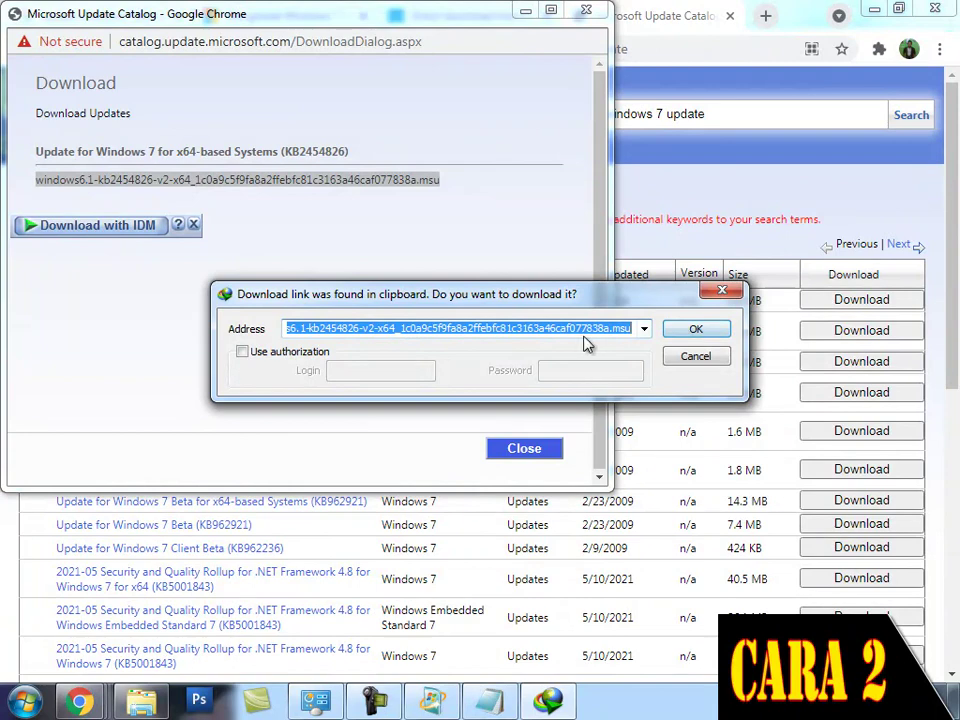
left_click(685, 358)
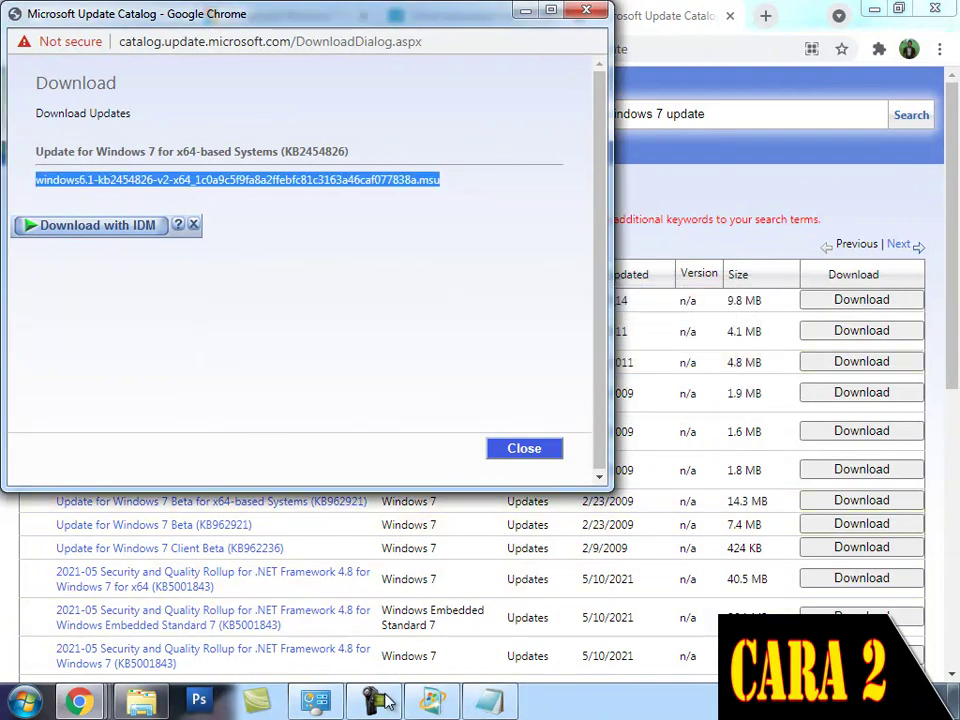
left_click(492, 704)
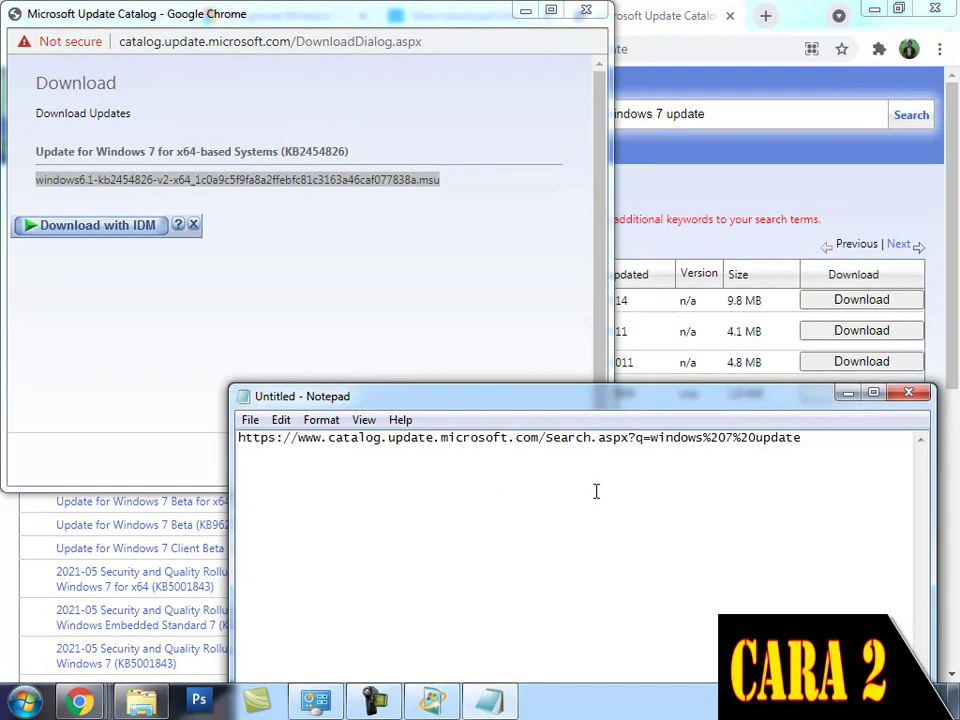
key("Return")
key("ctrl+v")
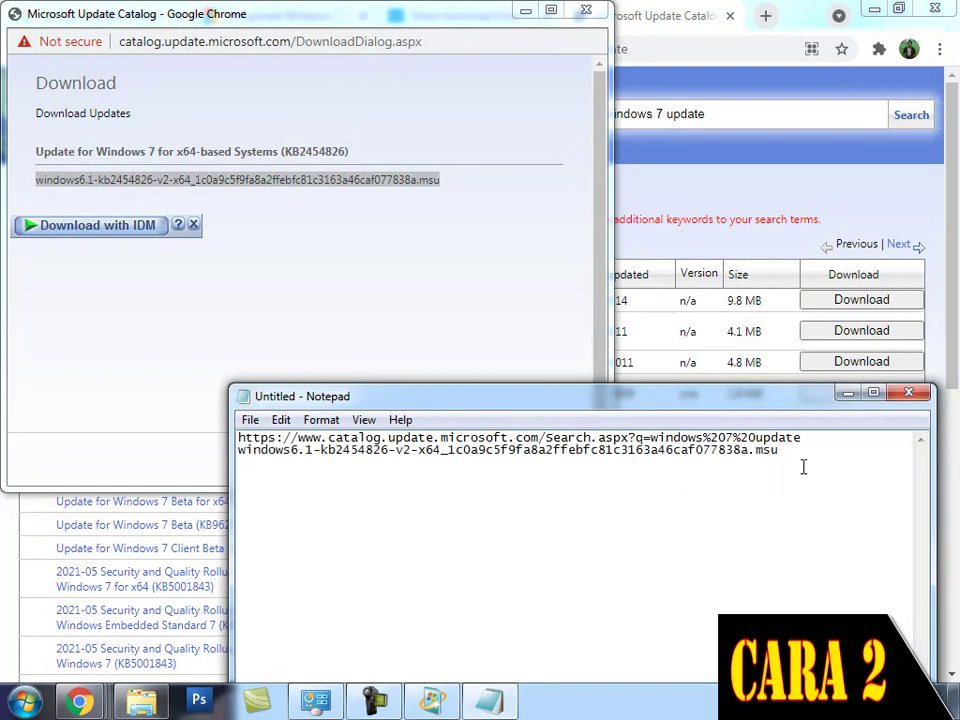
Step: Save the Notepad document as "file" on Local Disk (D:) while closing it, and close the catalog's download window
left_click(908, 392)
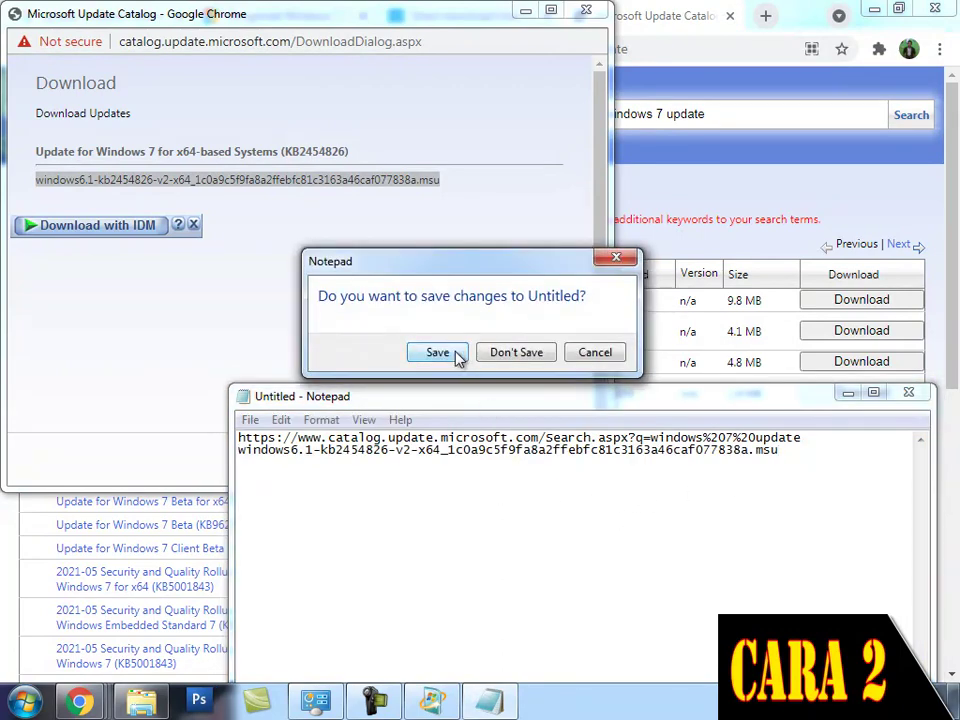
left_click(438, 353)
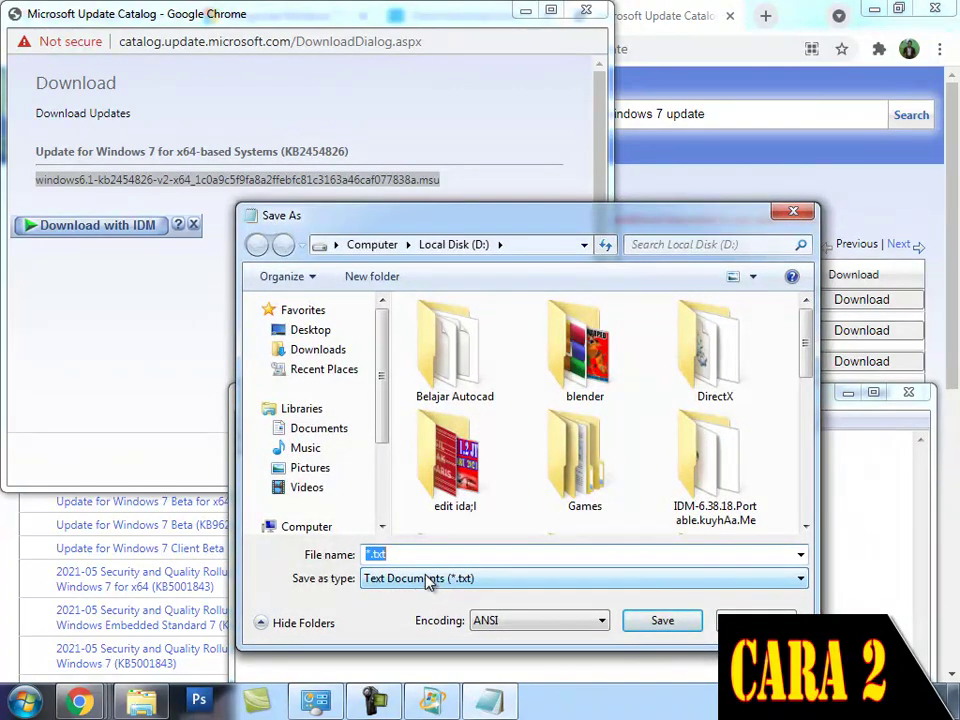
type("fi")
type("le")
left_click(664, 624)
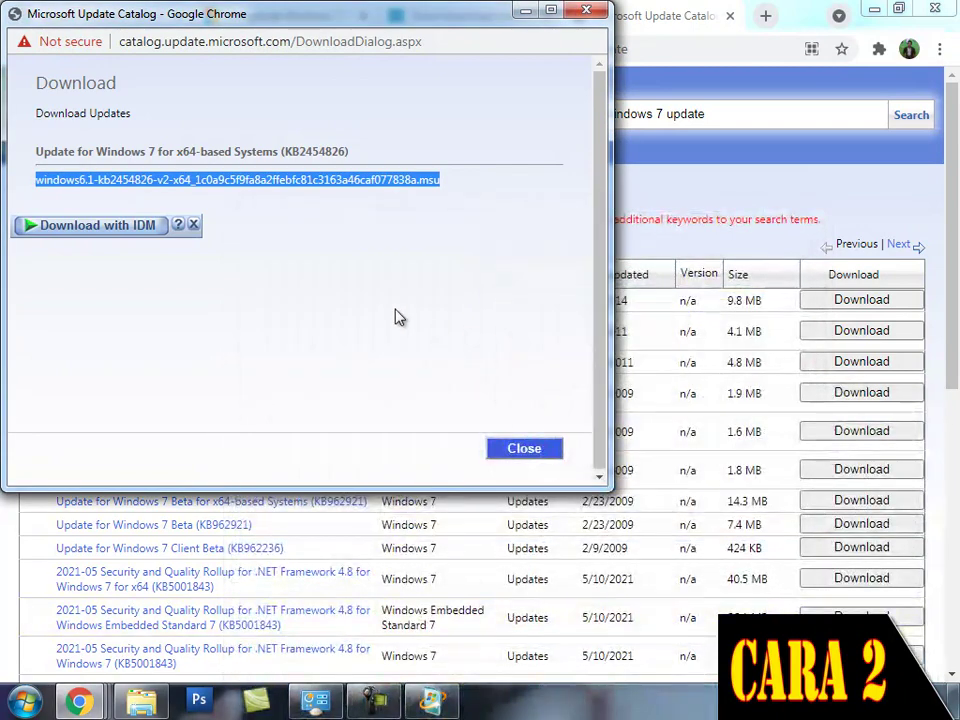
left_click(586, 10)
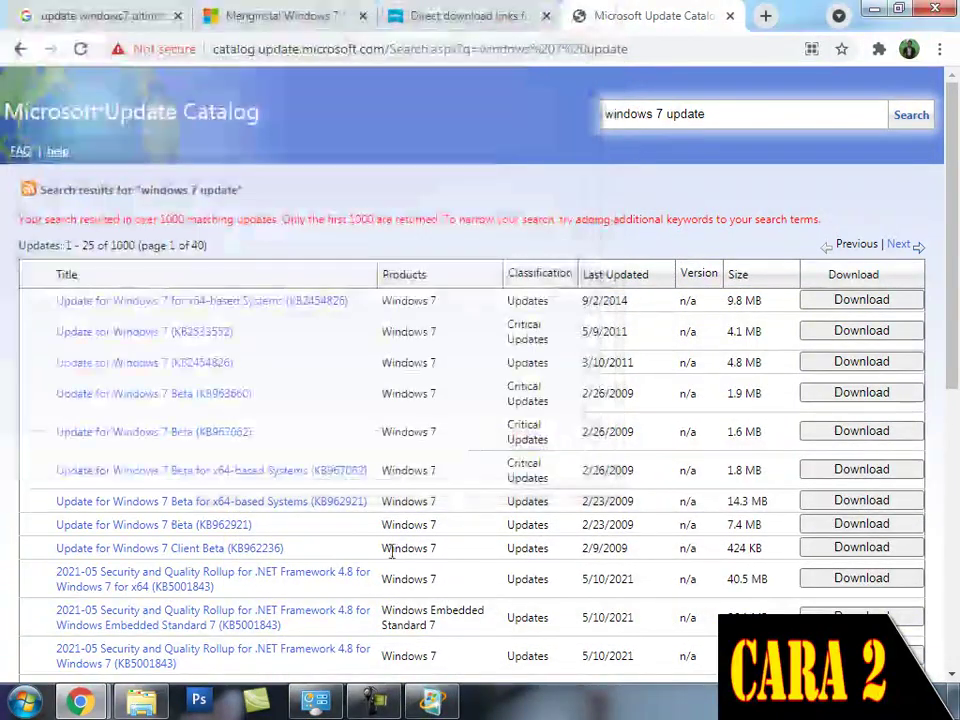
Step: Minimize the Chrome window to return to the Download and Install Updates window
left_click(373, 706)
left_click(371, 703)
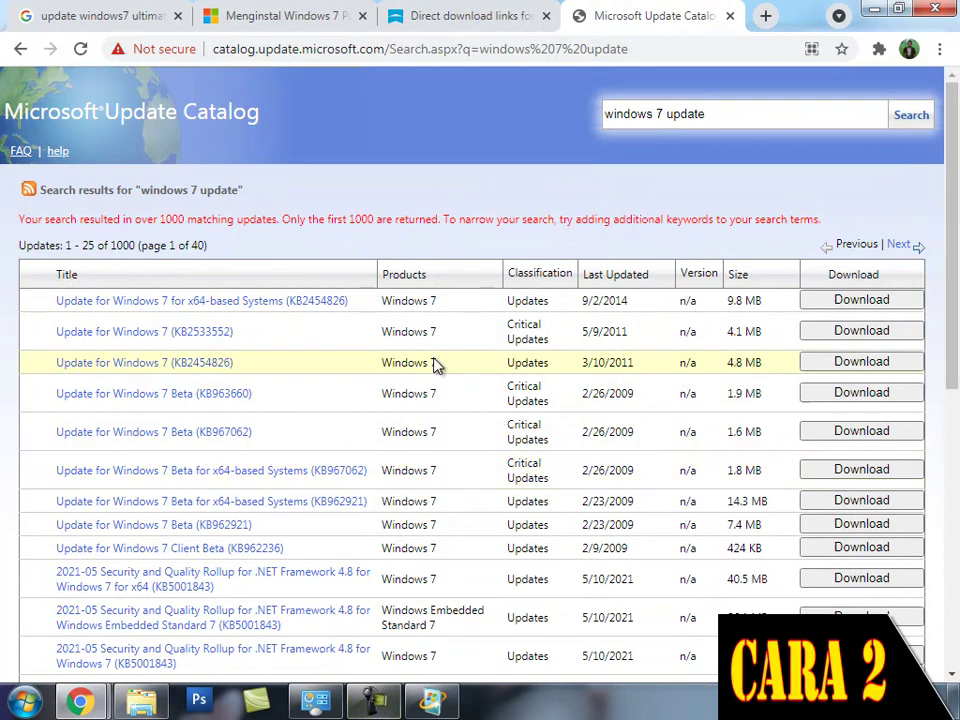
left_click(873, 9)
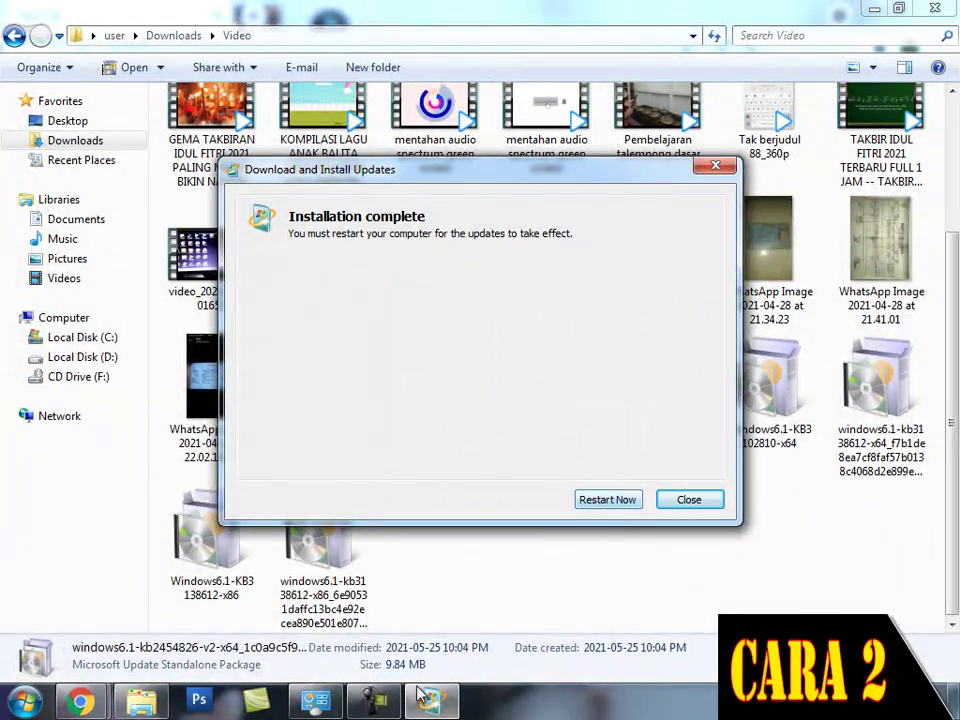
left_click(373, 703)
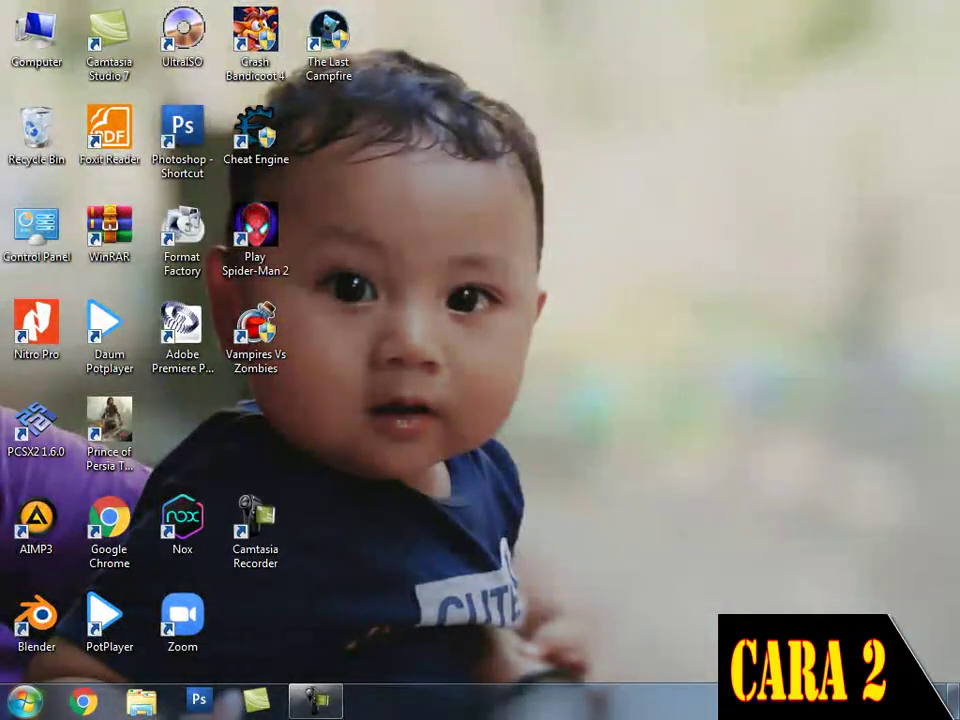
Step: Open Windows Update in the System and Security category of Control Panel
key("super")
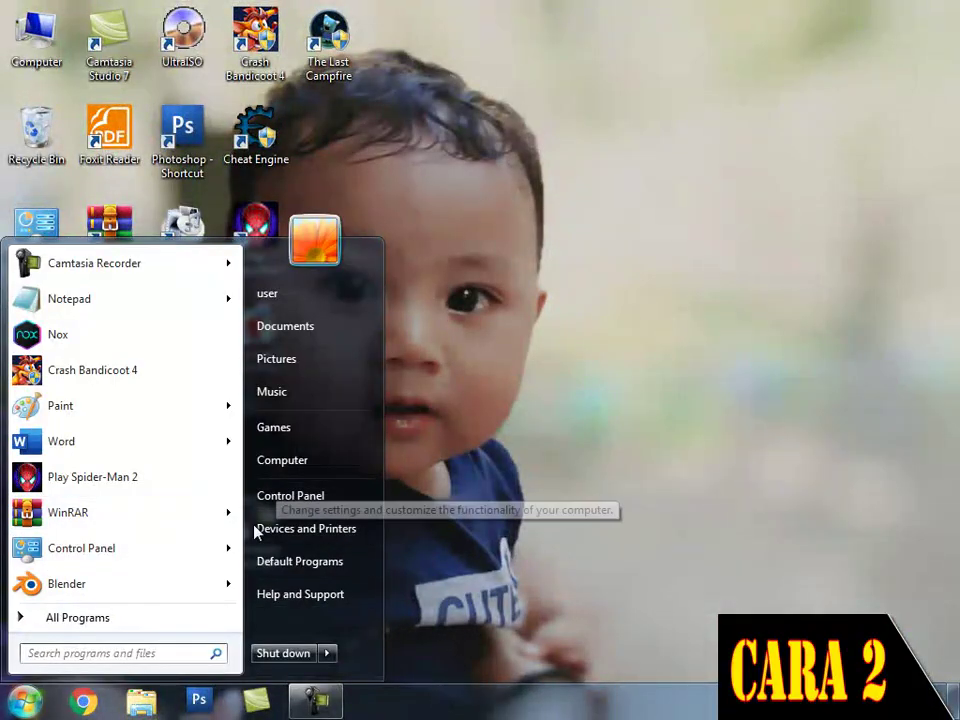
right_click(288, 496)
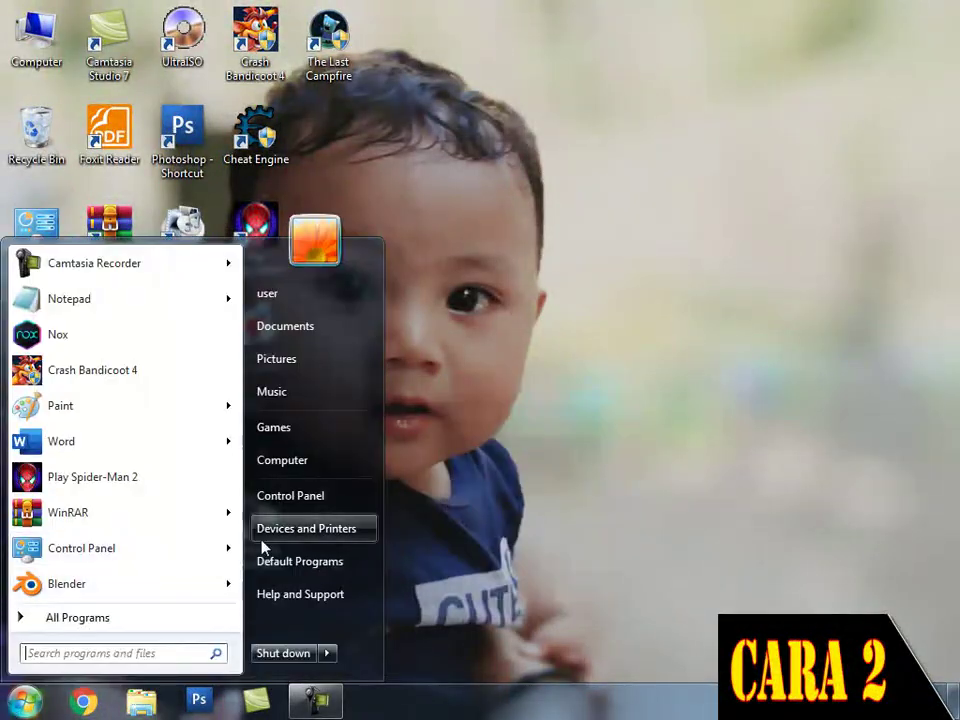
left_click(262, 497)
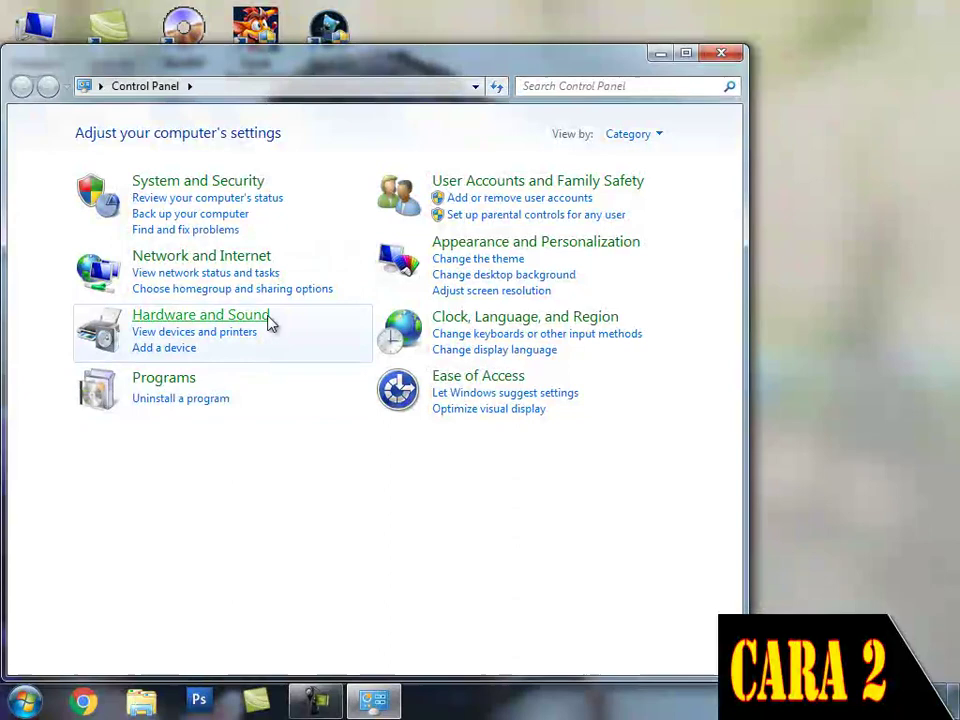
left_click(201, 186)
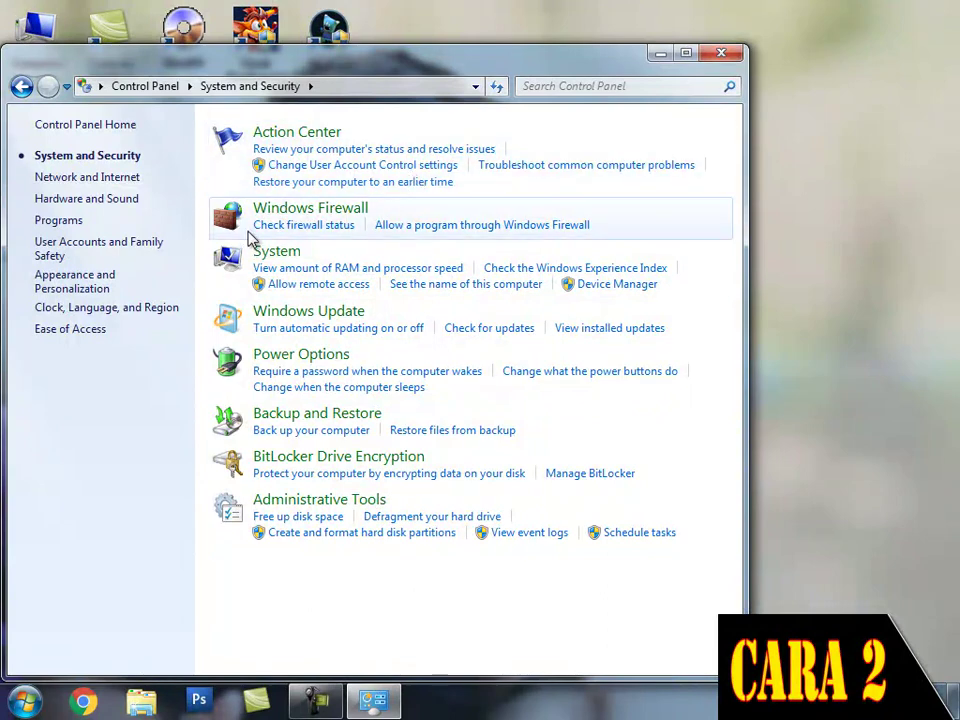
left_click(307, 209)
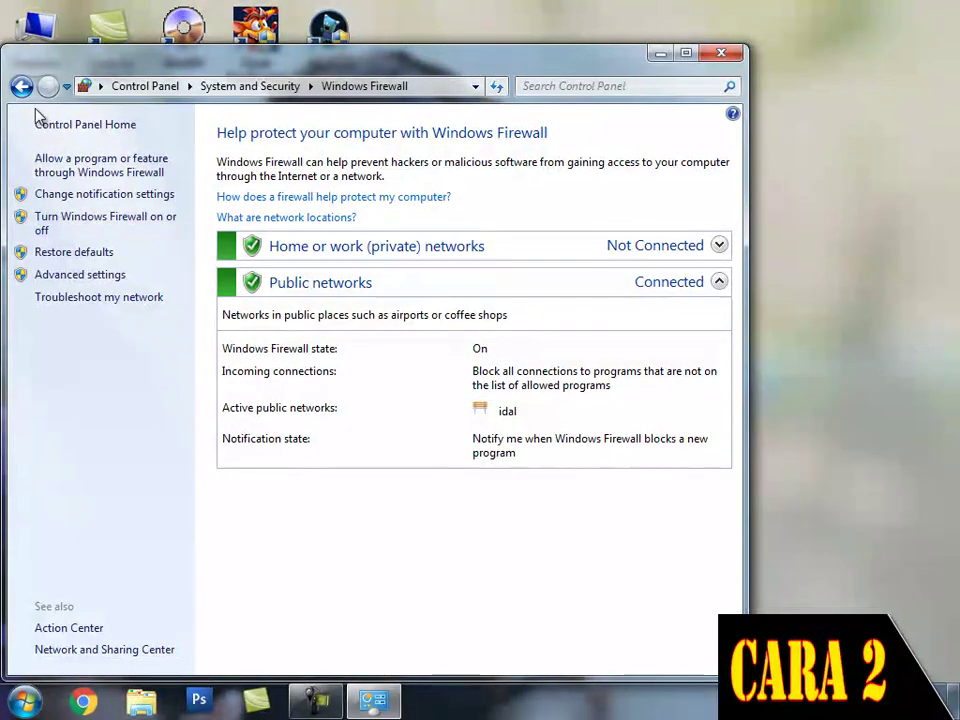
left_click(20, 86)
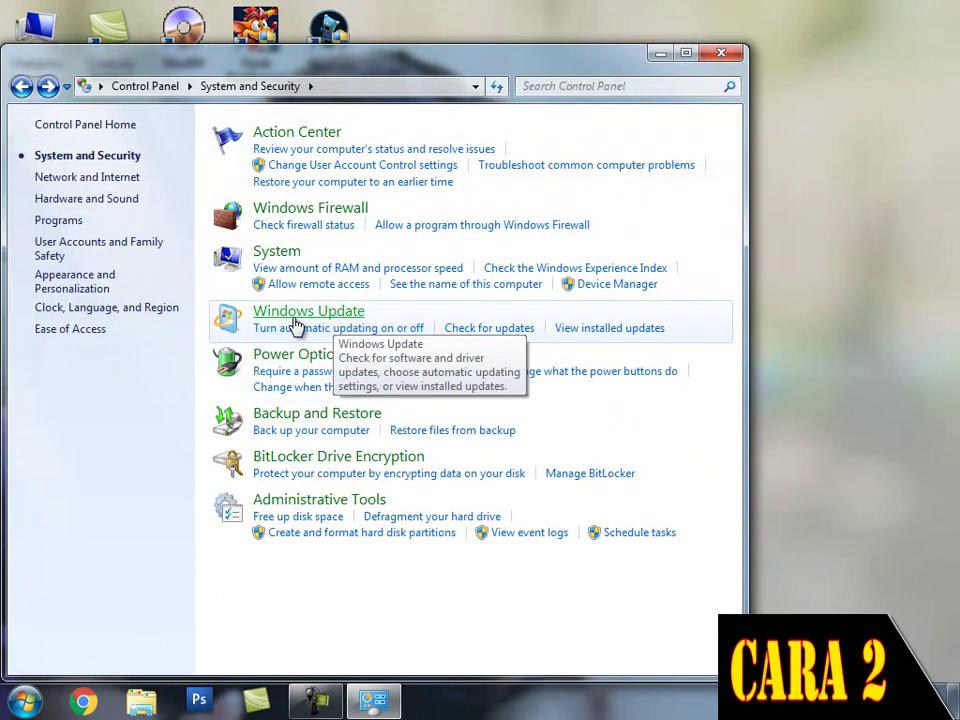
left_click(347, 326)
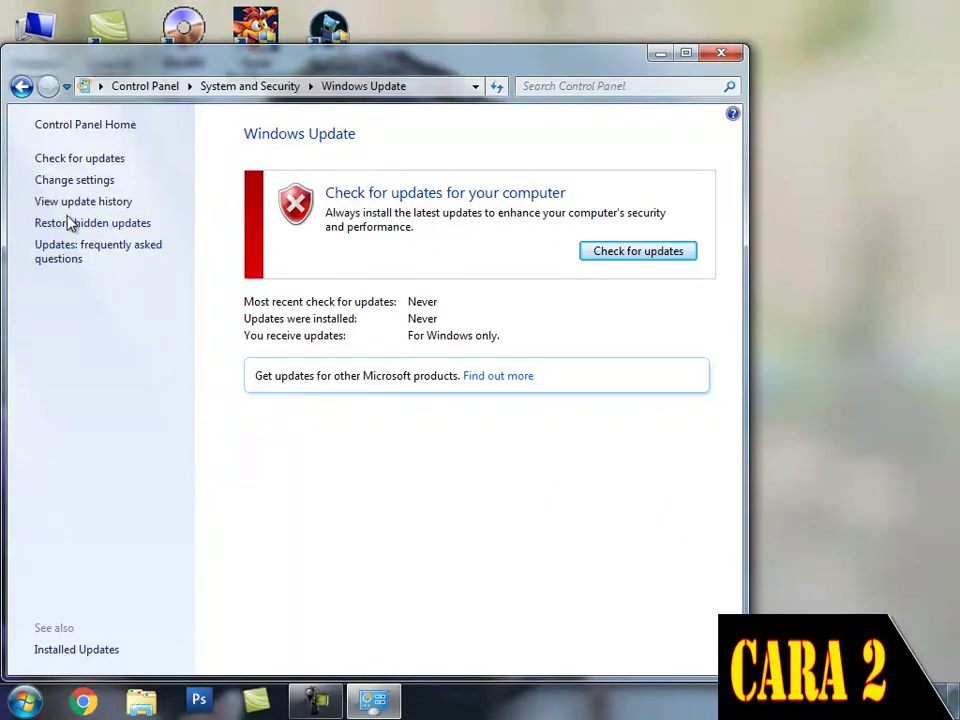
Step: Set important updates to "Download updates but let me choose whether to install them" and save the setting
left_click(80, 181)
left_click(352, 266)
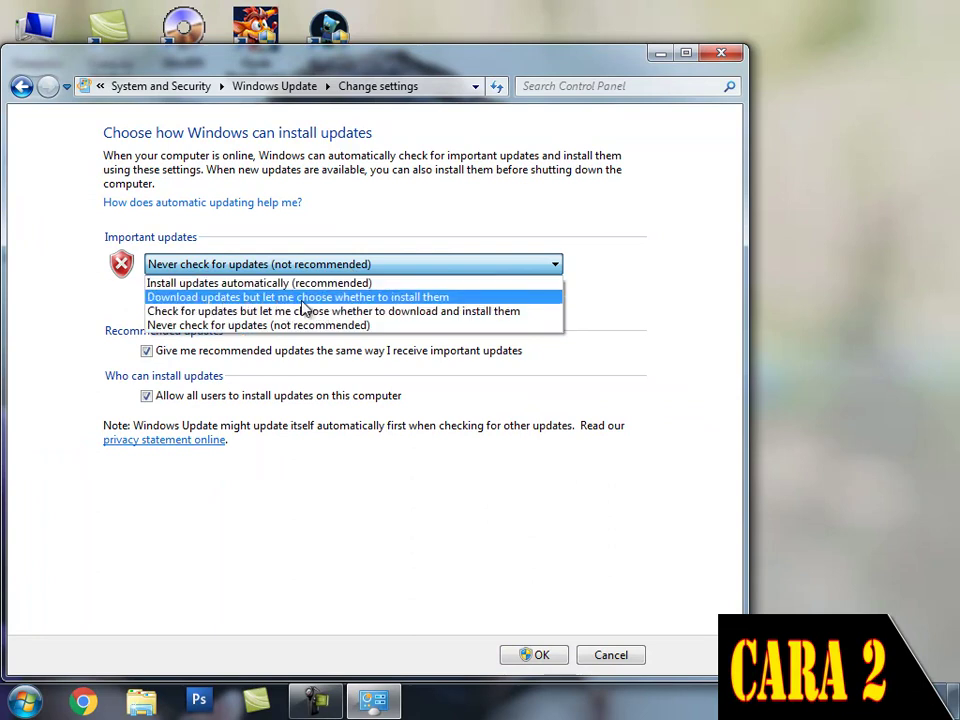
left_click(228, 314)
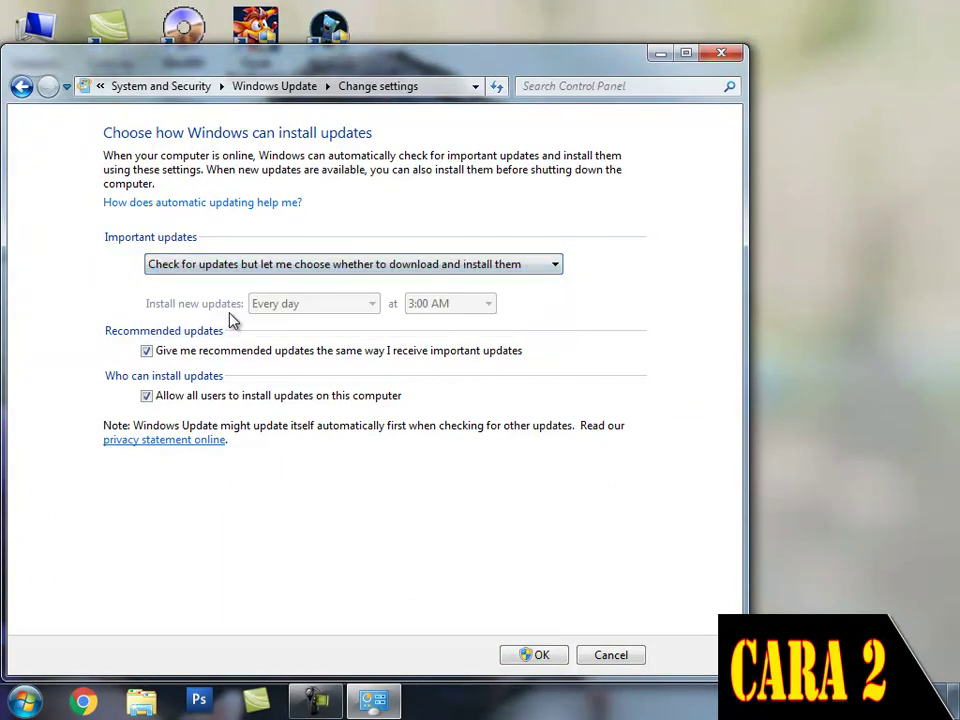
left_click(395, 270)
left_click(365, 300)
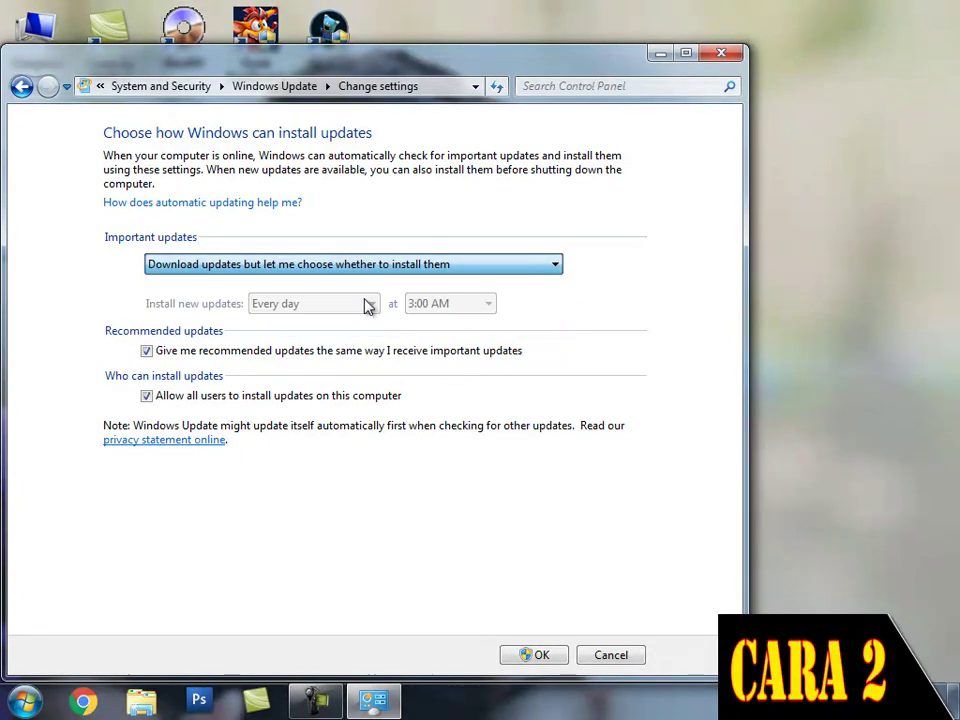
left_click(535, 656)
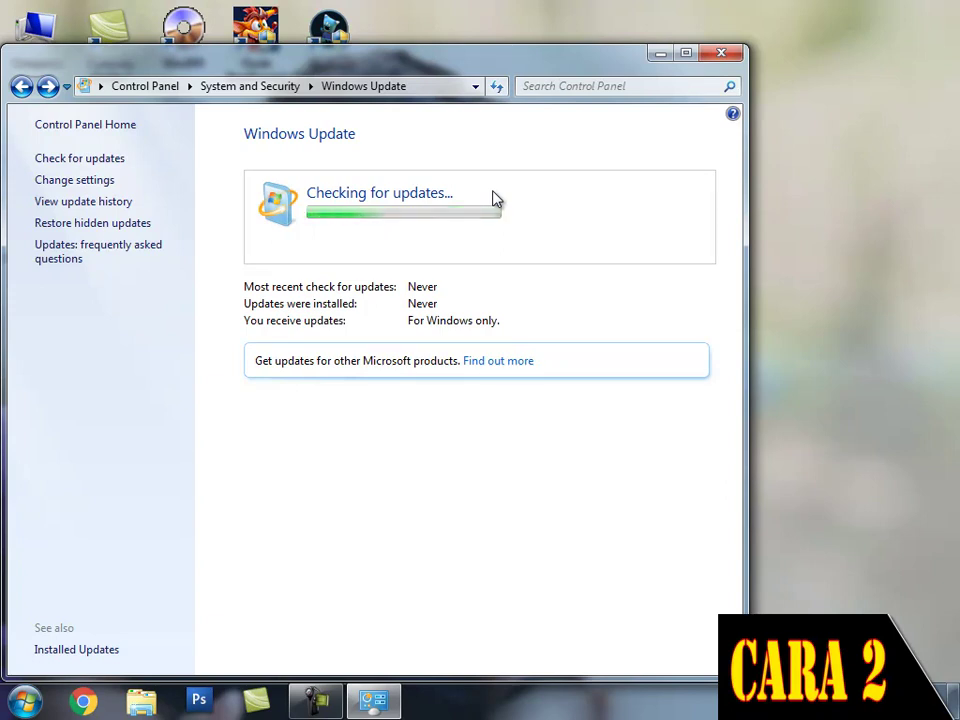
Step: Refresh the desktop and retry the Windows Update search for new updates
right_click(816, 109)
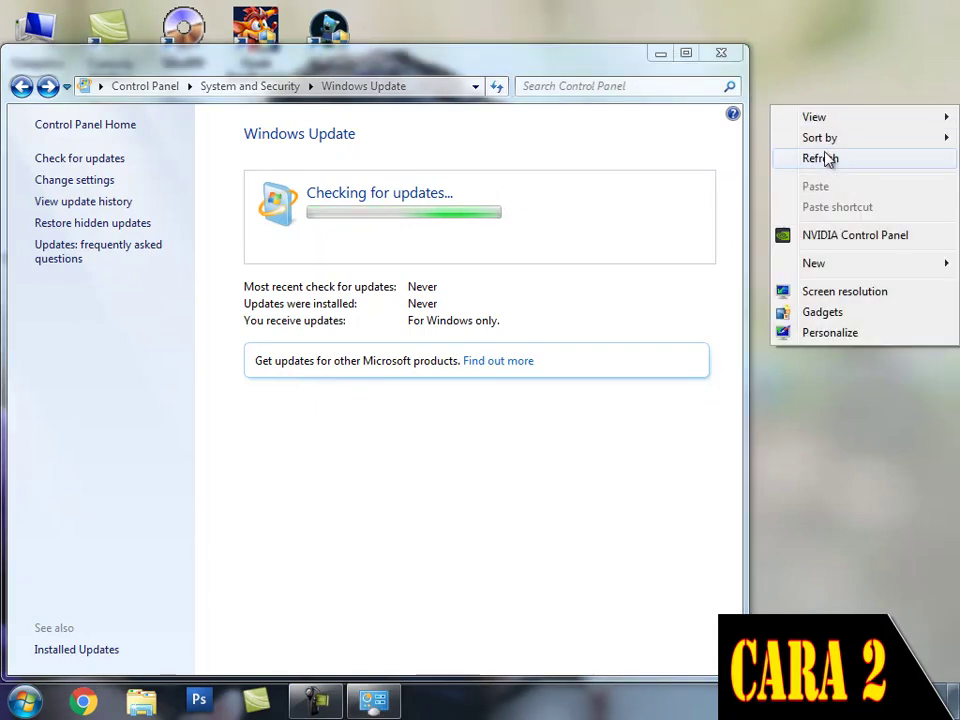
left_click(832, 162)
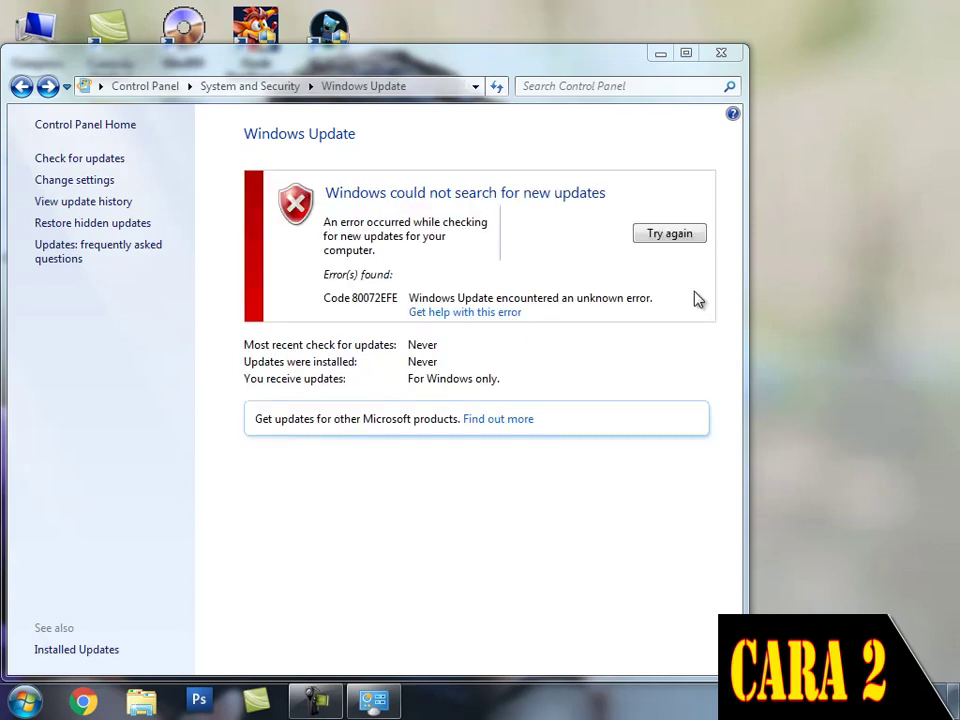
left_click(669, 234)
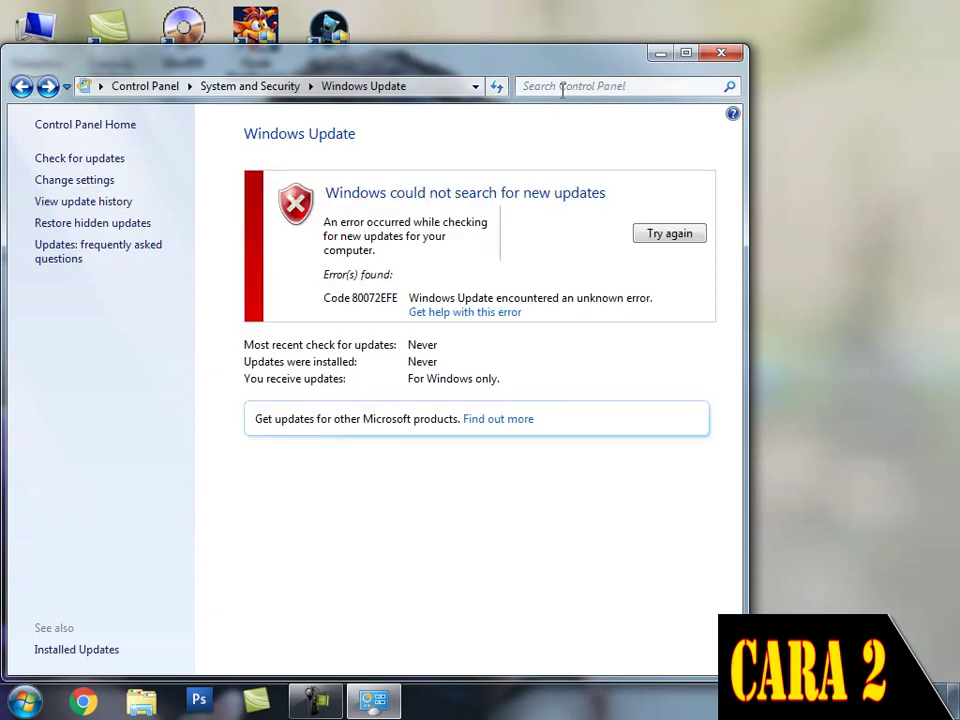
Step: Set important updates to "Install updates automatically (recommended)", save the setting and start a check for updates
left_click(86, 182)
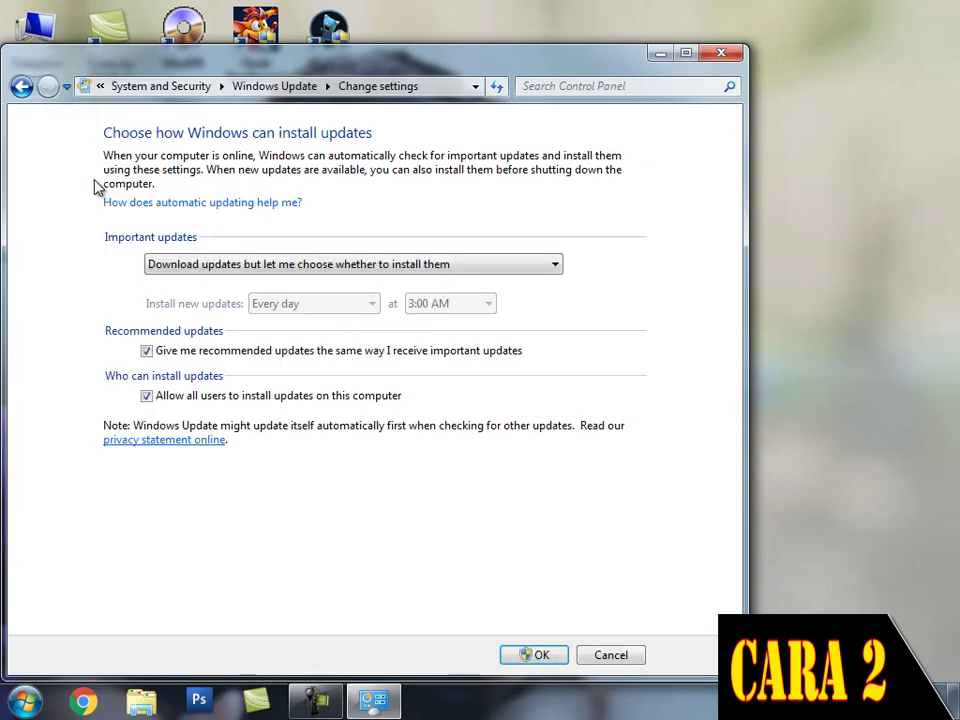
left_click(440, 266)
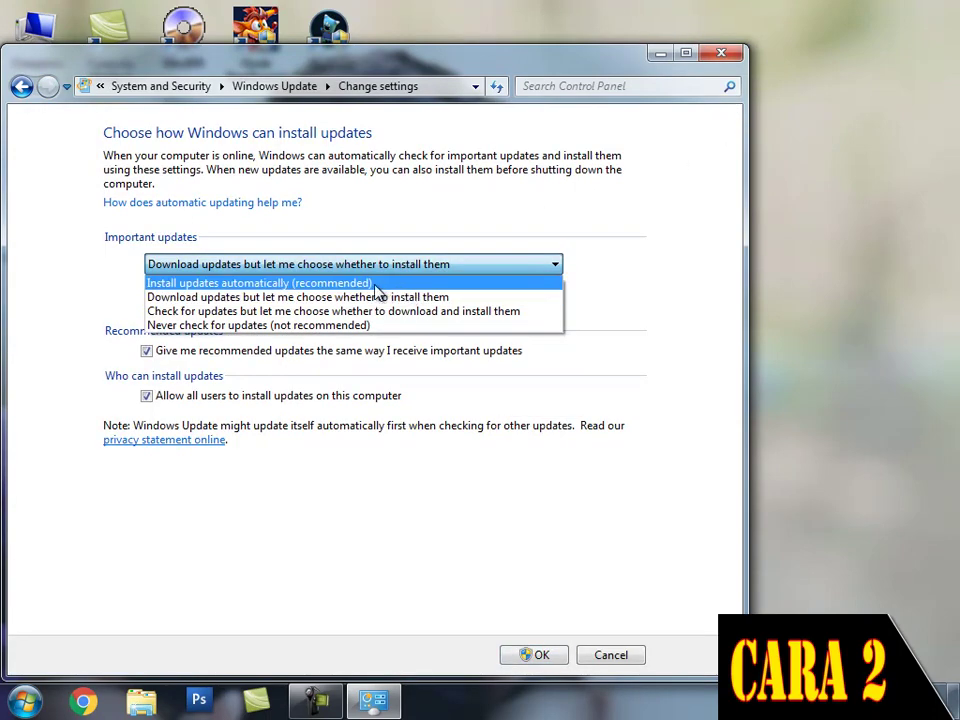
left_click(338, 284)
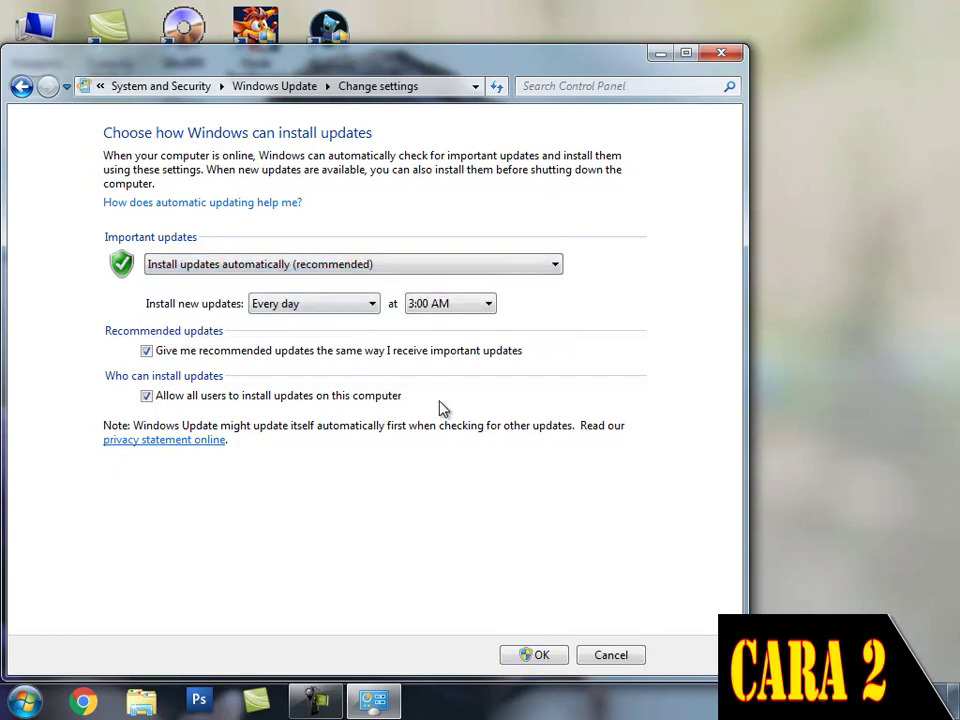
left_click(536, 656)
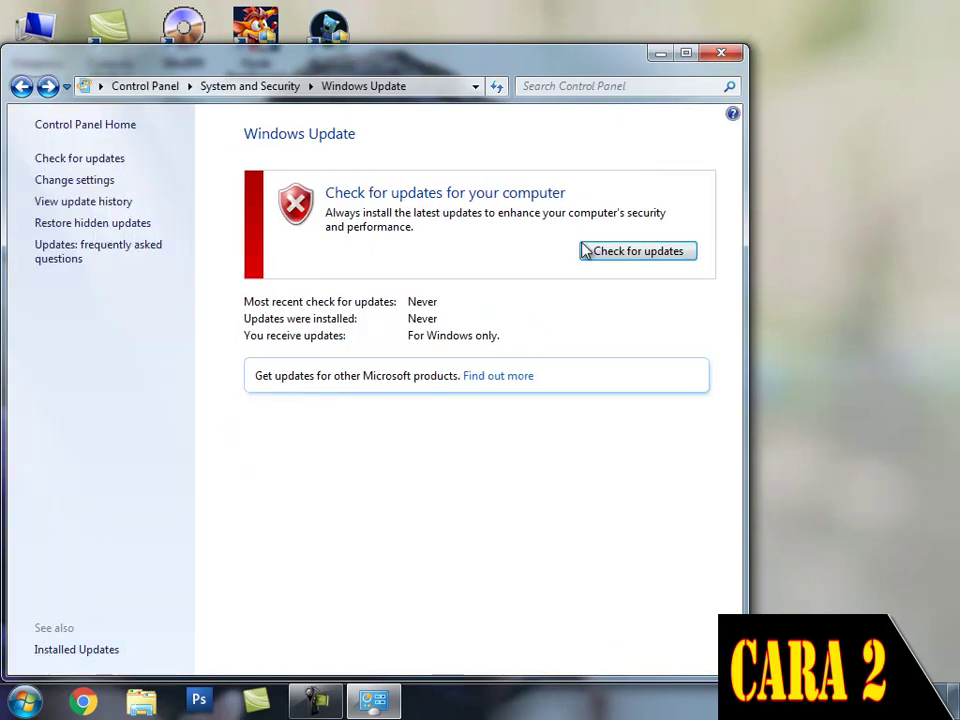
left_click(615, 251)
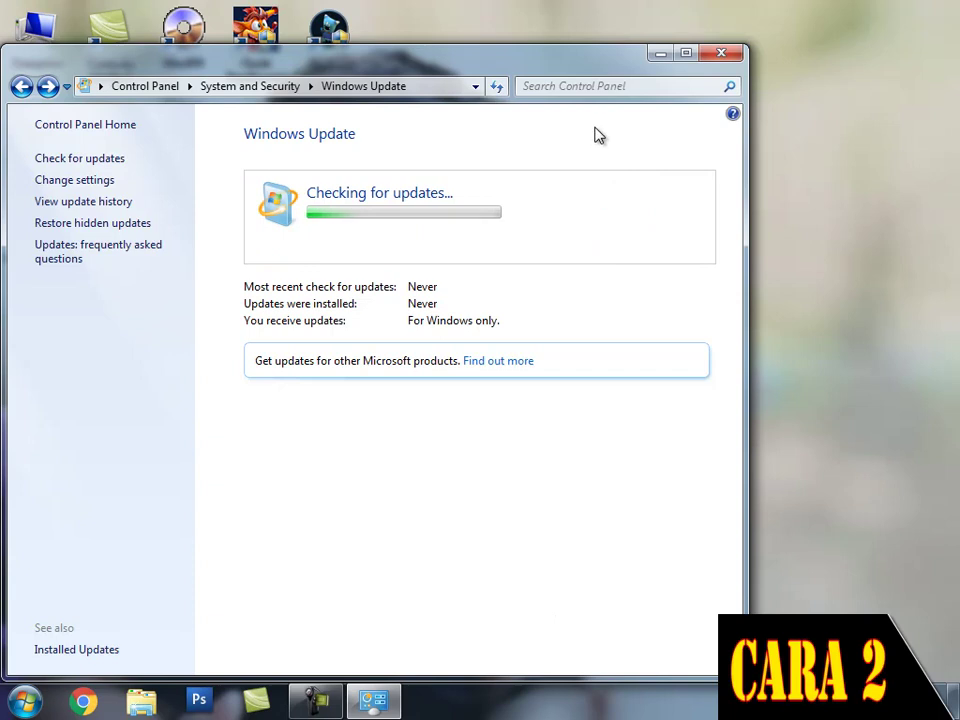